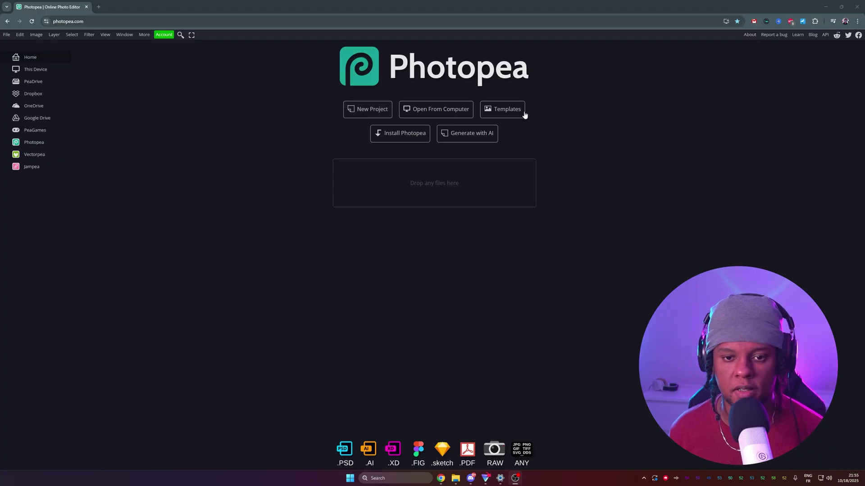
Search the template library for 'gael level' and browse the results before closing it
{"action": "left_click", "coordinate": [503, 109]}
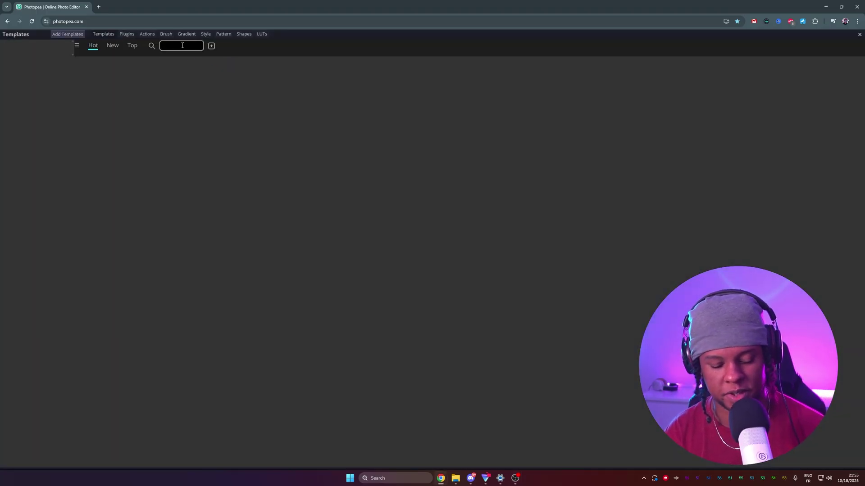
{"action": "type", "text": "gael "}
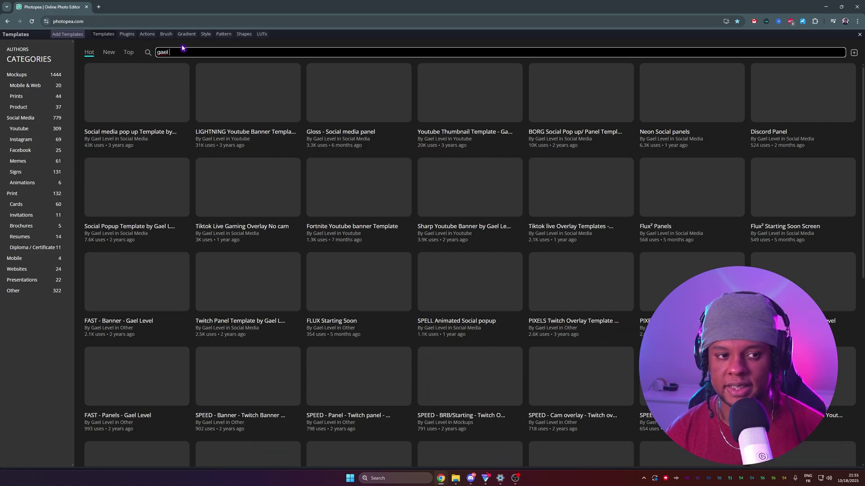
{"action": "type", "text": "level"}
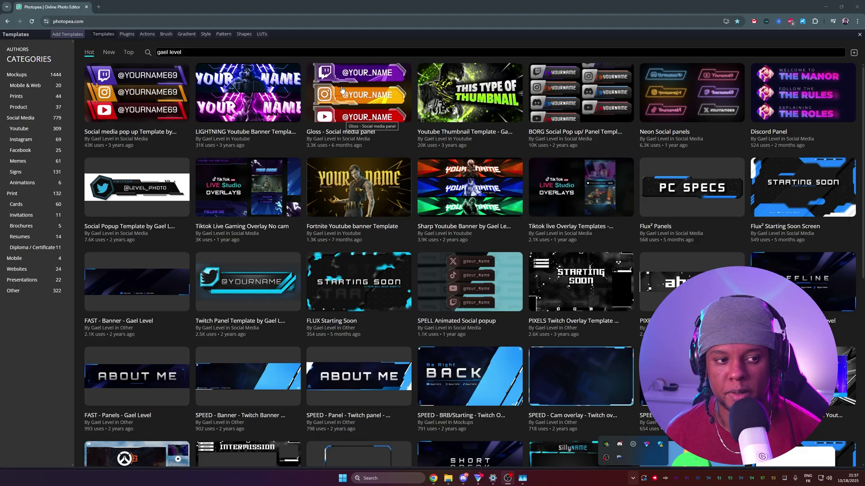
{"action": "scroll", "coordinate": [287, 149], "scroll_direction": "down", "scroll_amount": 1}
{"action": "scroll", "coordinate": [286, 149], "scroll_direction": "down", "scroll_amount": 3}
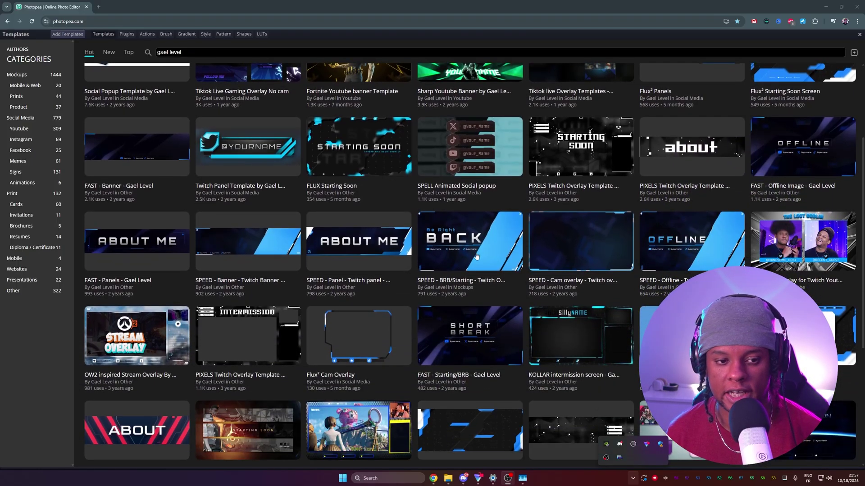
{"action": "scroll", "coordinate": [439, 249], "scroll_direction": "down", "scroll_amount": 4}
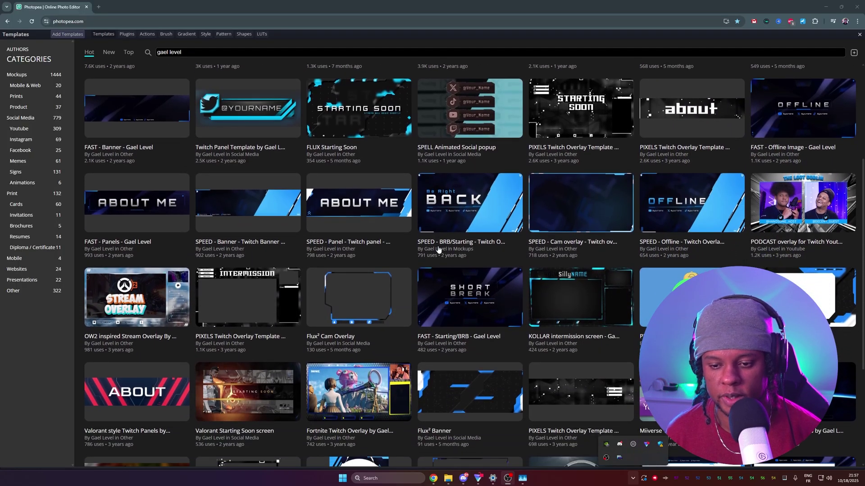
{"action": "scroll", "coordinate": [438, 249], "scroll_direction": "up", "scroll_amount": 7}
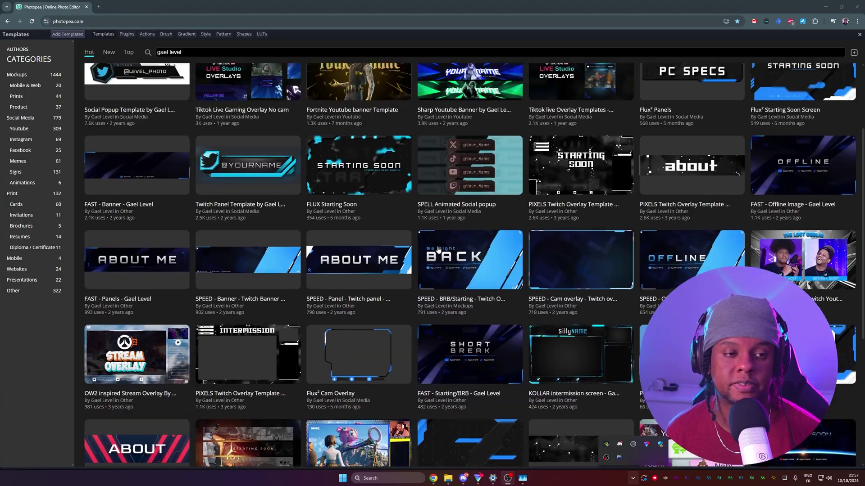
{"action": "left_click", "coordinate": [859, 36]}
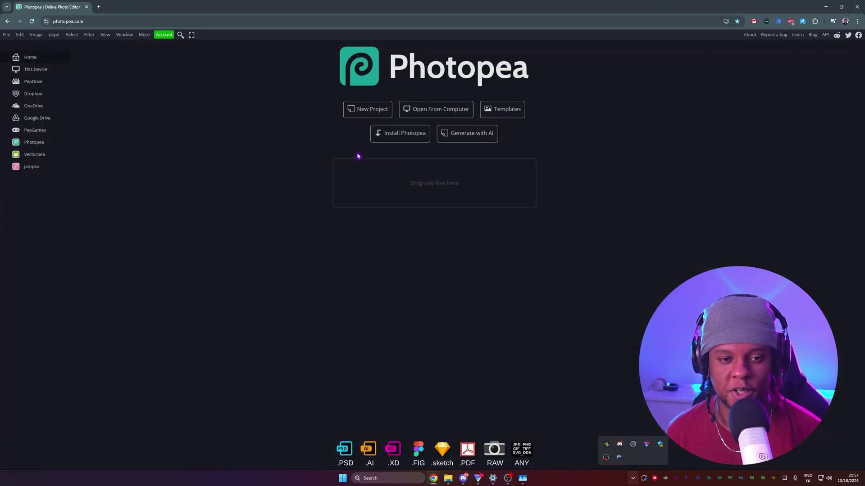
Make a new 1920 × 1080 px, 300 DPI document with a black background
{"action": "left_click", "coordinate": [362, 115]}
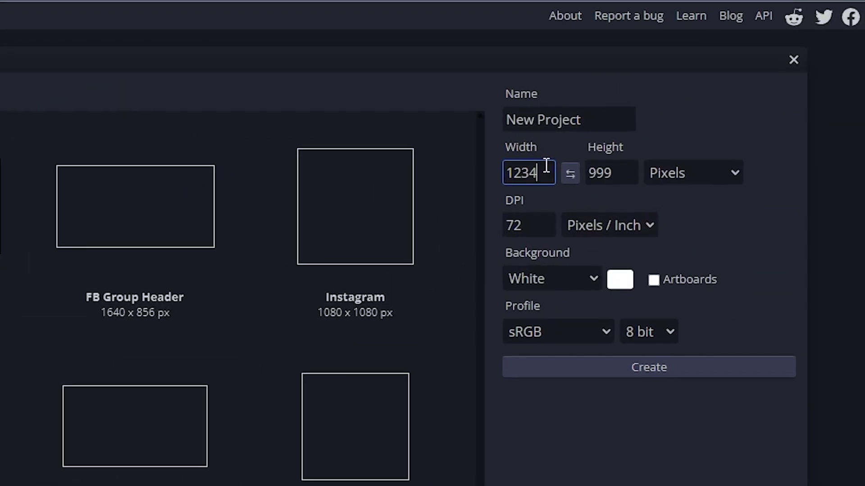
{"action": "double_click", "coordinate": [671, 122]}
{"action": "type", "text": "1920"}
{"action": "key", "text": "Tab"}
{"action": "type", "text": "10"}
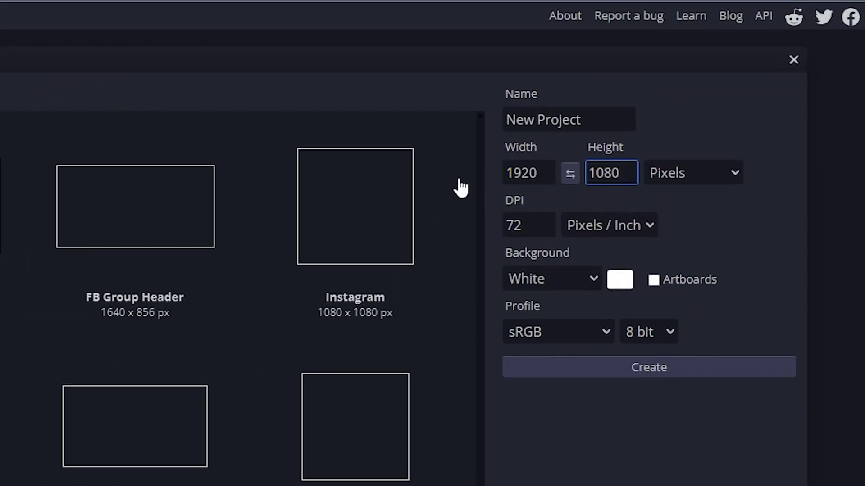
{"action": "key", "text": "Tab"}
{"action": "key", "text": "Tab"}
{"action": "type", "text": "300"}
{"action": "left_click", "coordinate": [577, 279]}
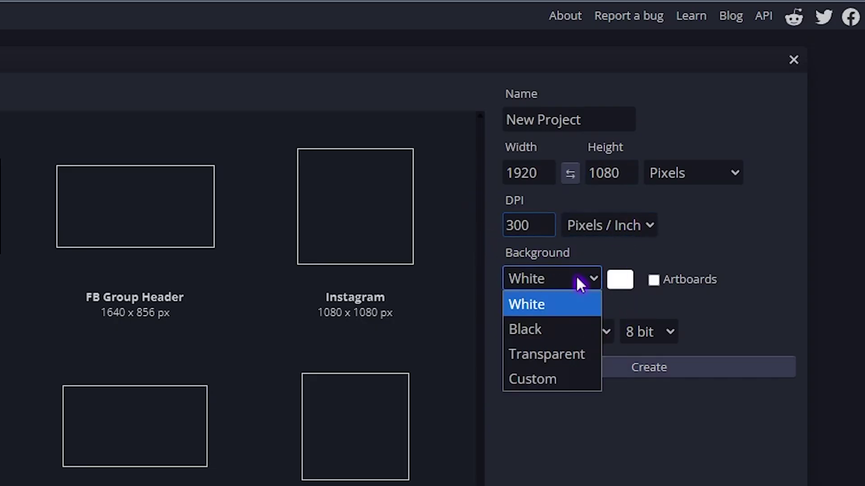
{"action": "left_click", "coordinate": [547, 331]}
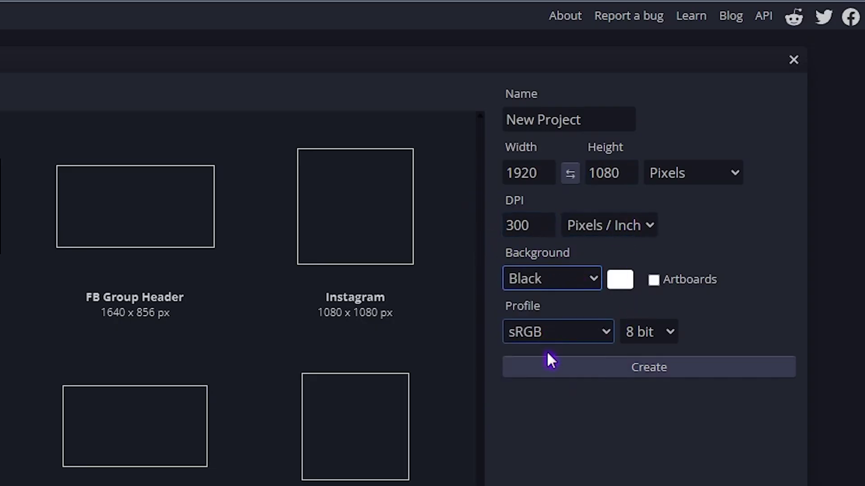
{"action": "left_click", "coordinate": [569, 366]}
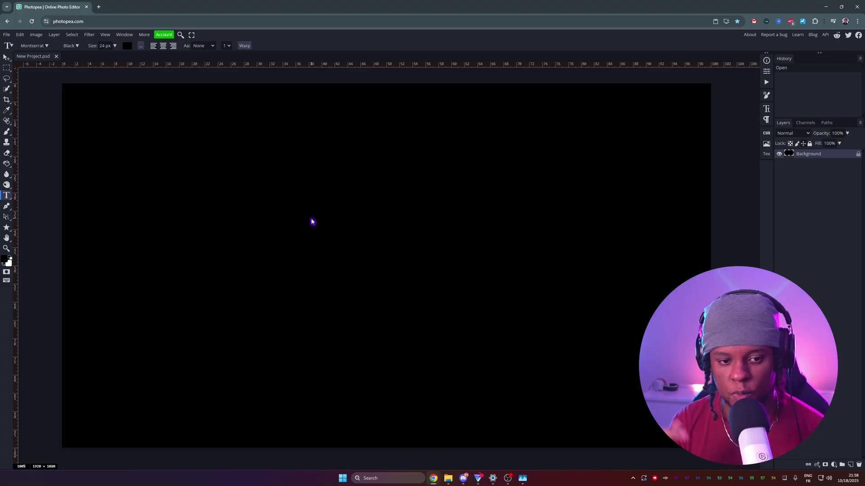
Type the handle as a new text layer on the canvas and colour it white
{"action": "left_click", "coordinate": [311, 220]}
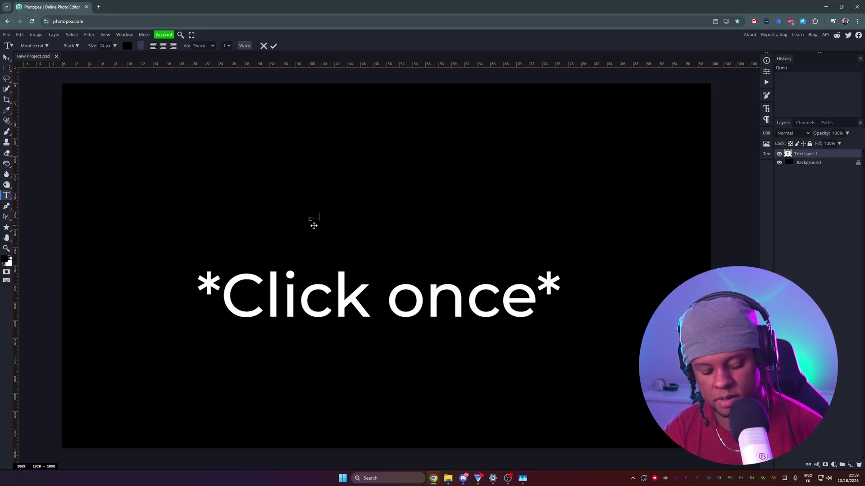
{"action": "type", "text": "HelloWo"}
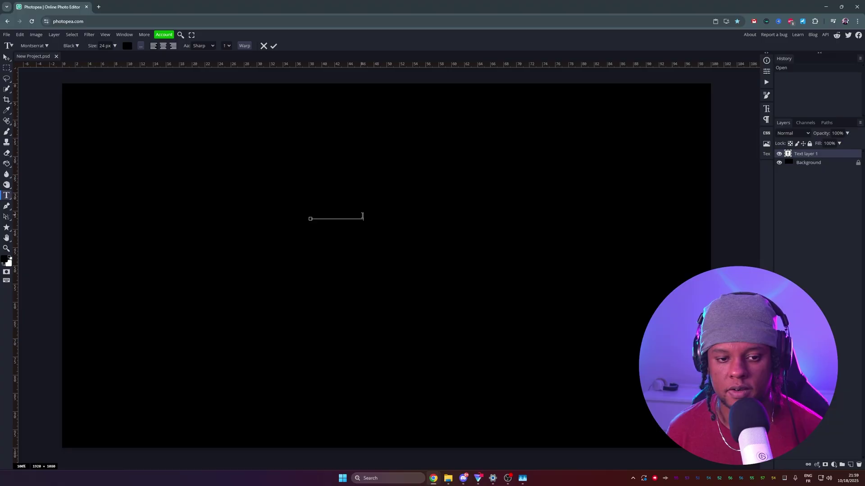
{"action": "left_click_drag", "start_coordinate": [360, 216], "coordinate": [281, 210]}
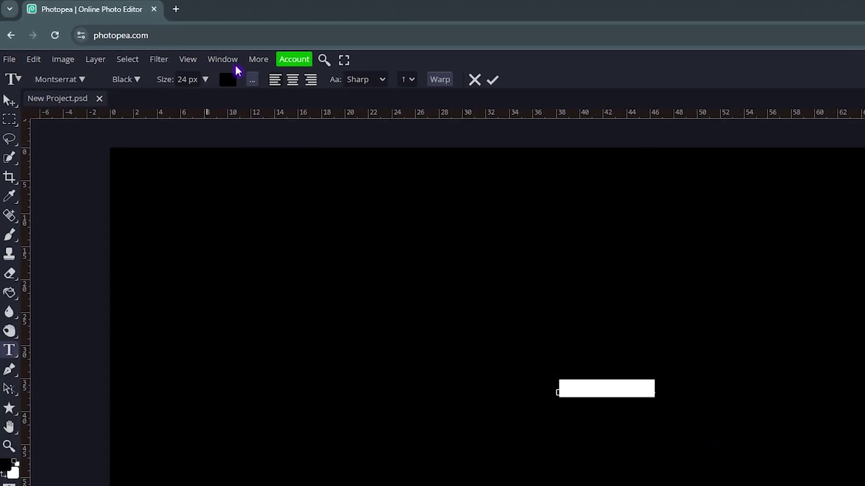
{"action": "left_click", "coordinate": [226, 83]}
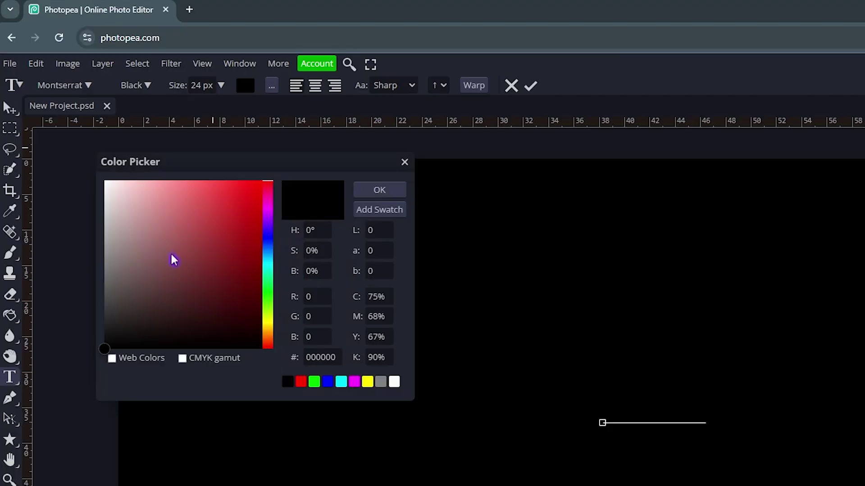
{"action": "left_click_drag", "start_coordinate": [174, 260], "coordinate": [44, 101]}
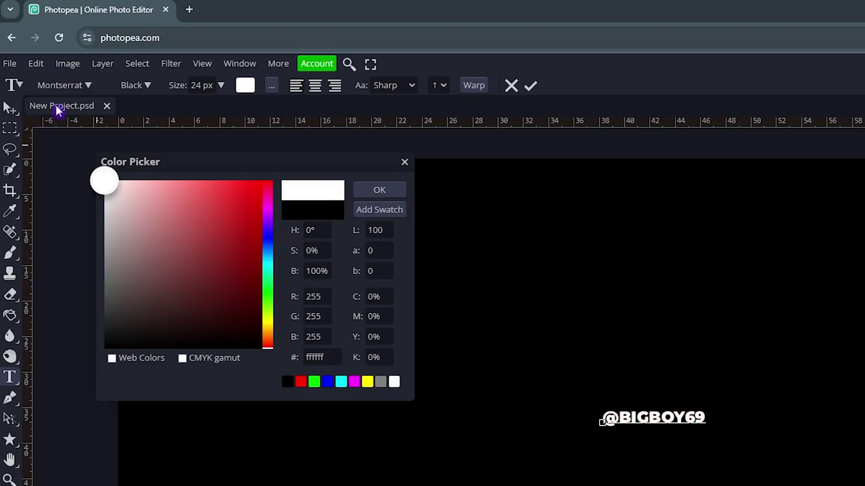
{"action": "left_click", "coordinate": [380, 190]}
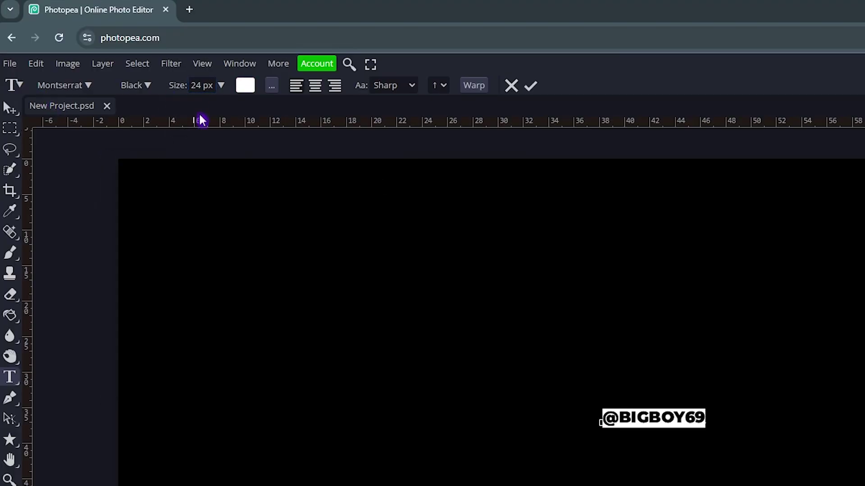
Enlarge the handle text to 115 px and move it to the canvas centre
{"action": "left_click_drag", "start_coordinate": [191, 85], "coordinate": [234, 94]}
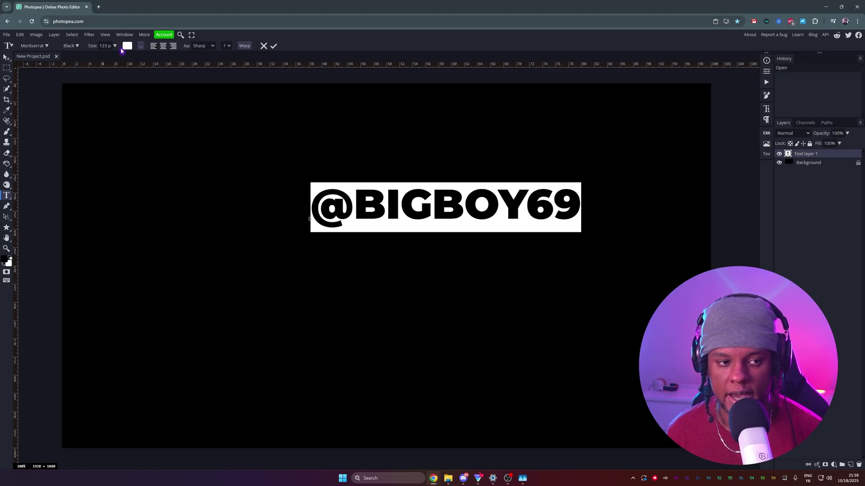
{"action": "left_click_drag", "start_coordinate": [121, 50], "coordinate": [119, 51]}
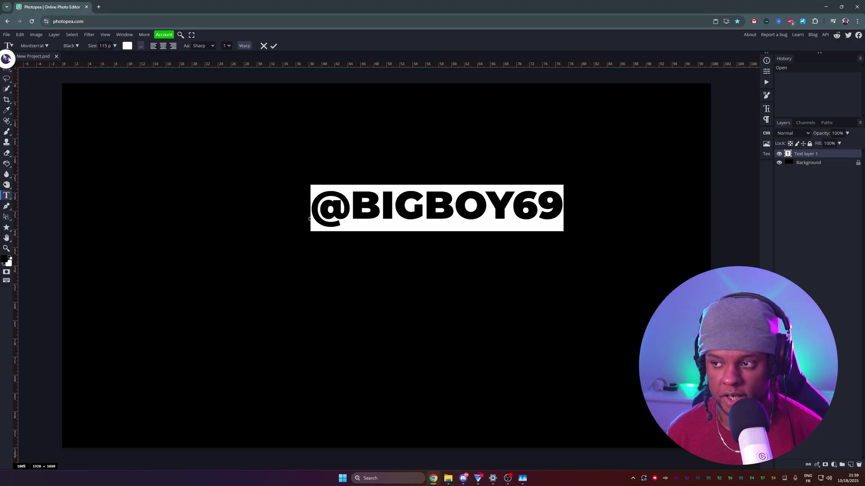
{"action": "left_click", "coordinate": [5, 56]}
{"action": "left_click_drag", "start_coordinate": [445, 207], "coordinate": [417, 244]}
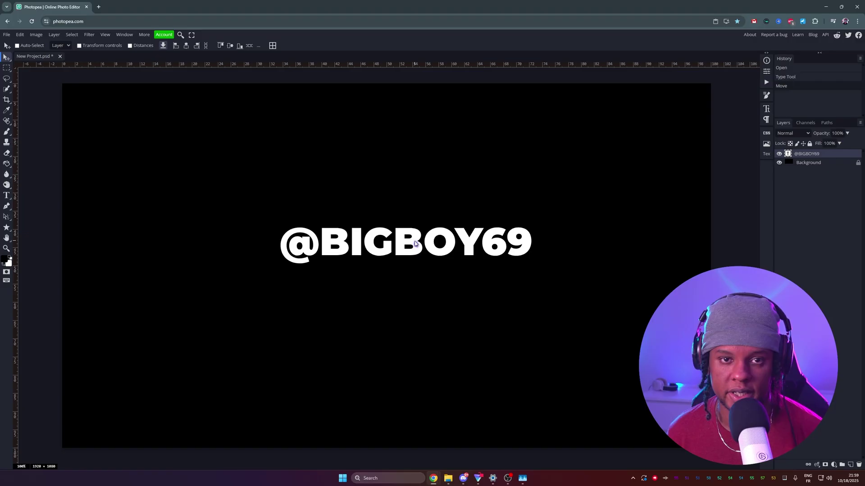
Copy the Twitch Glitch logo image from the Google Images 'twitch logo' results
{"action": "left_click", "coordinate": [99, 7]}
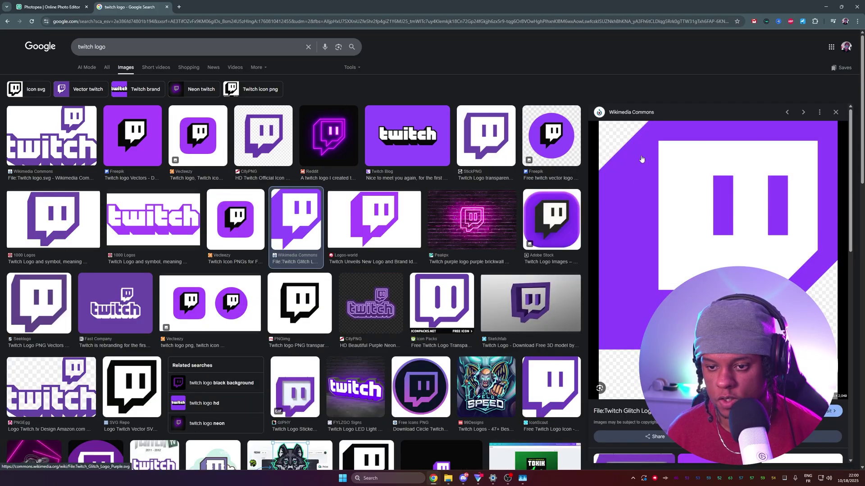
{"action": "left_click", "coordinate": [827, 135]}
{"action": "right_click", "coordinate": [641, 178]}
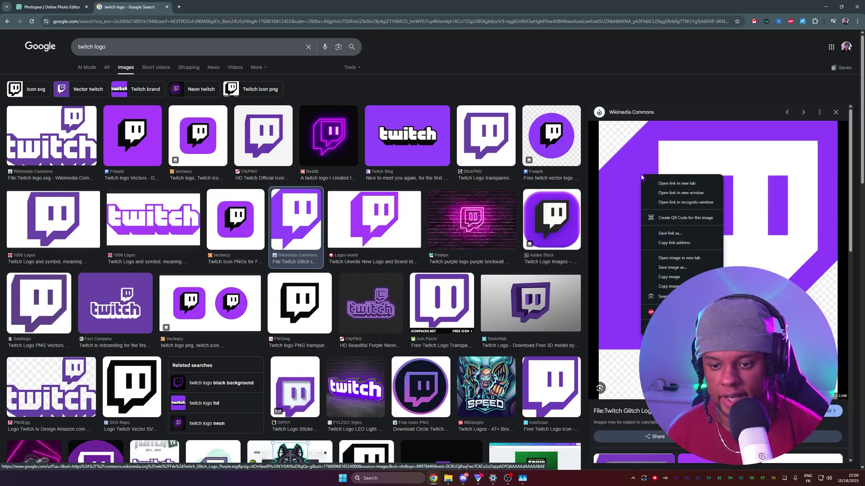
{"action": "left_click", "coordinate": [668, 277]}
Paste the Twitch logo into the Photopea document as a new layer
{"action": "left_click", "coordinate": [57, 7]}
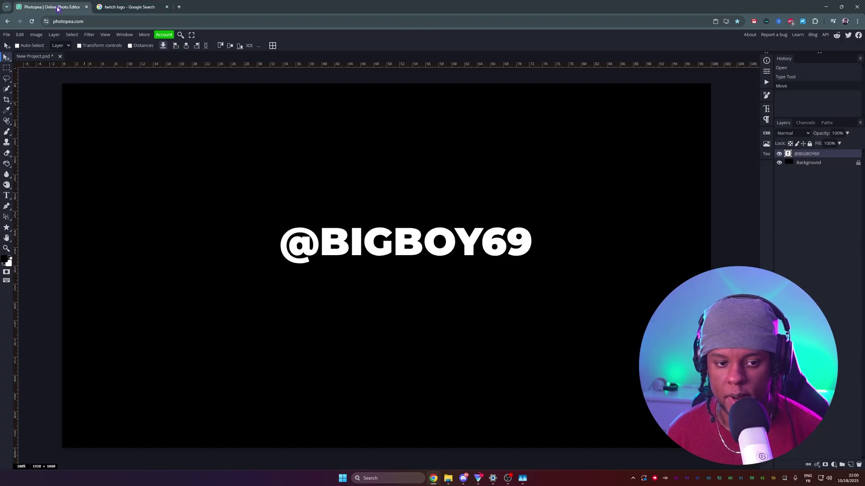
{"action": "left_click", "coordinate": [20, 34]}
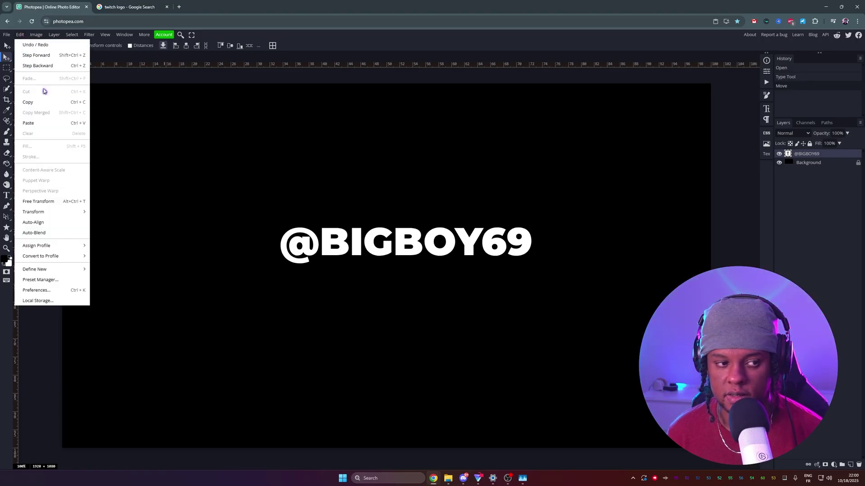
{"action": "left_click", "coordinate": [50, 124]}
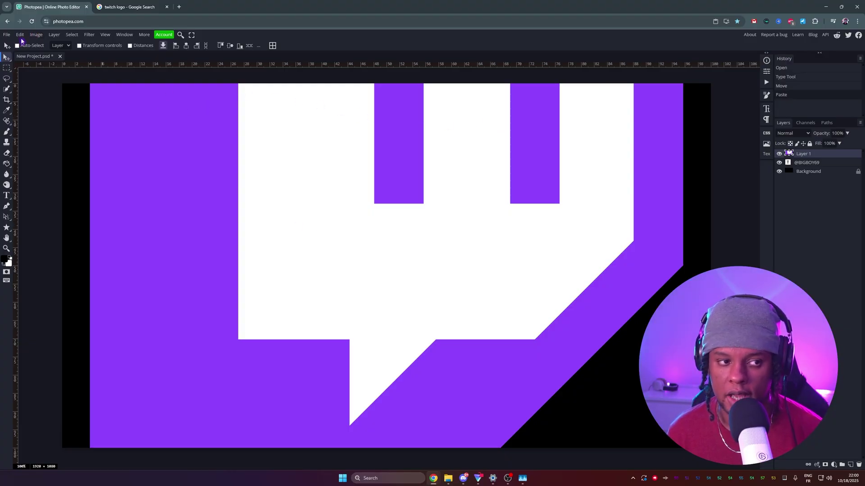
Scale the Twitch logo down and place it just above the handle text
{"action": "left_click", "coordinate": [20, 36]}
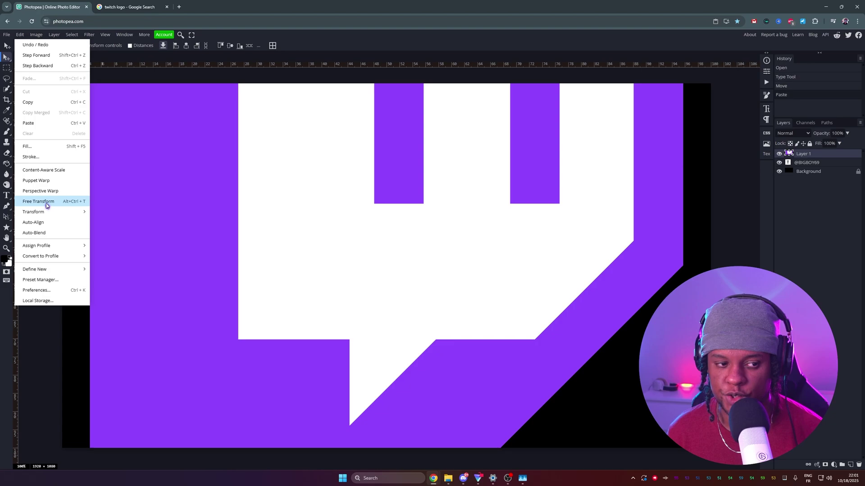
{"action": "left_click", "coordinate": [46, 202]}
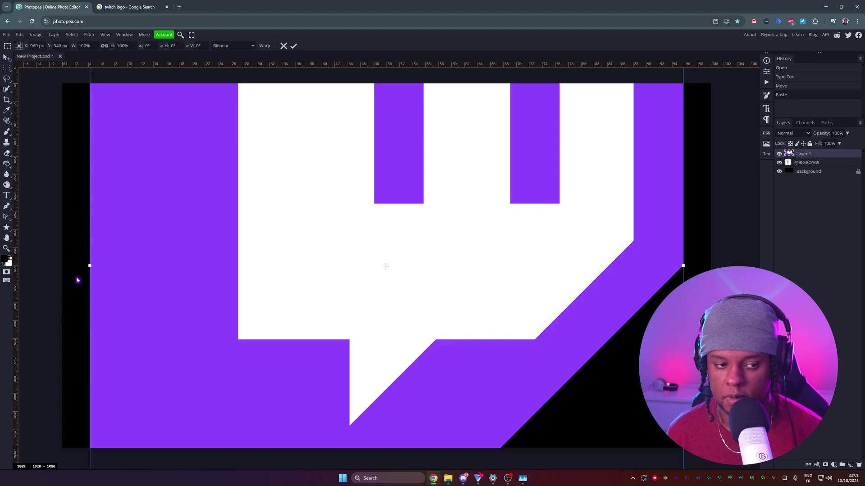
{"action": "left_click_drag", "start_coordinate": [92, 261], "coordinate": [629, 223]}
{"action": "left_click_drag", "start_coordinate": [661, 251], "coordinate": [320, 186]}
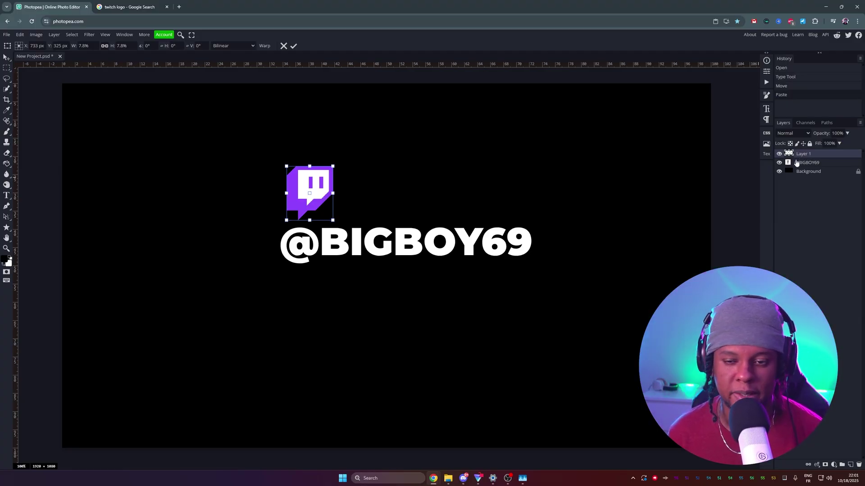
{"action": "left_click_drag", "start_coordinate": [333, 193], "coordinate": [316, 189]}
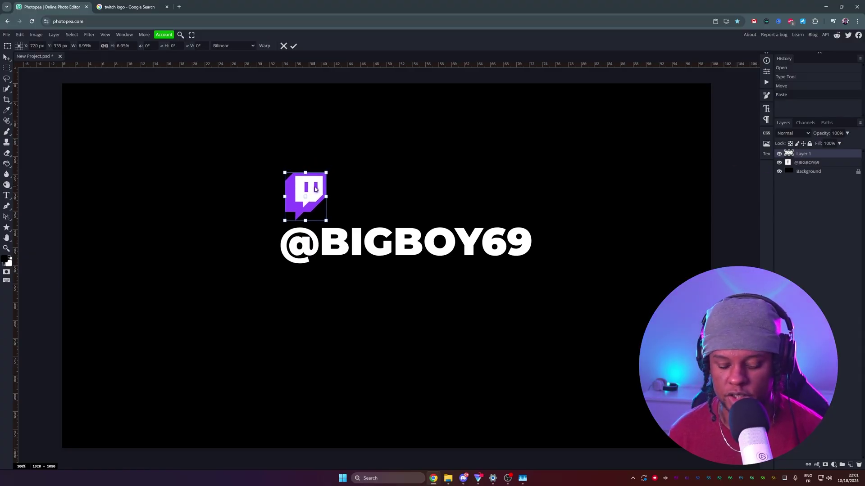
{"action": "key", "text": "Return"}
Shrink the pasted X through YouTube logos and commit them beside the Twitch logo
{"action": "left_click", "coordinate": [128, 6]}
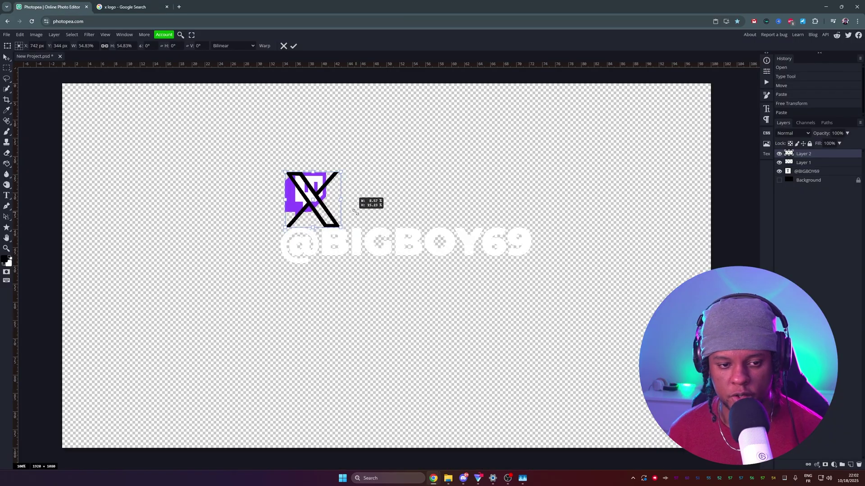
{"action": "left_click_drag", "start_coordinate": [353, 209], "coordinate": [366, 196]}
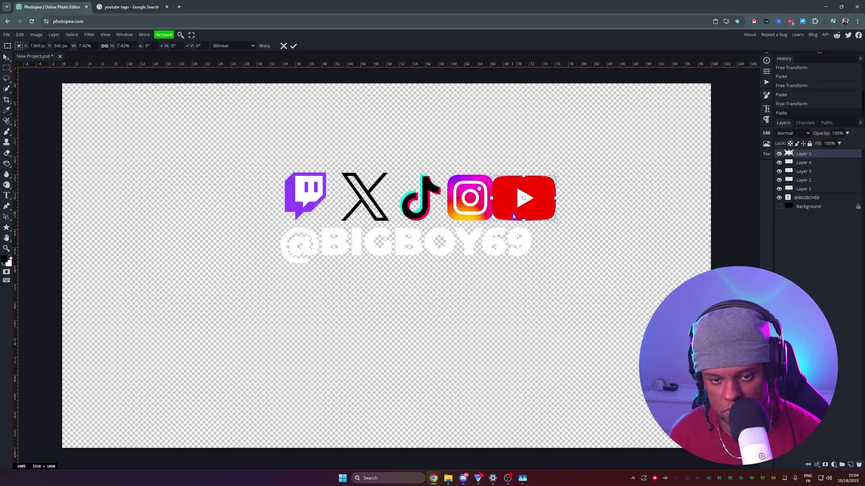
{"action": "key", "text": "Return"}
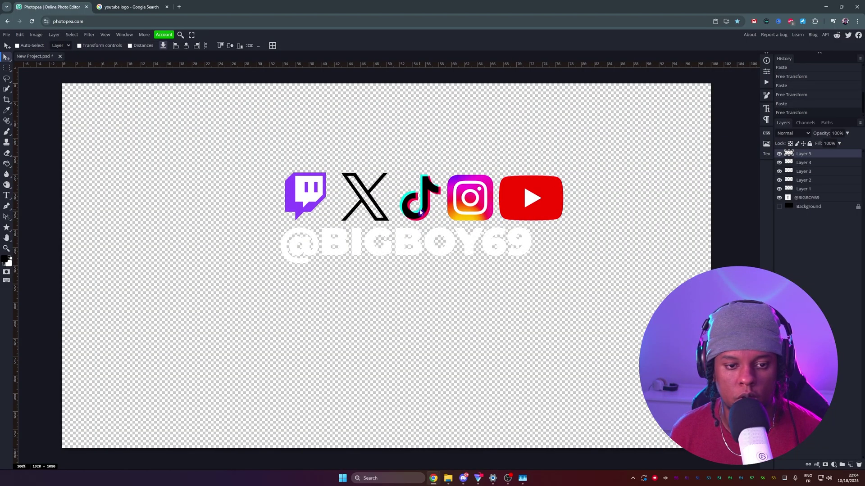
Nudge the X, TikTok, Instagram and YouTube logos left to close the gaps in the row
{"action": "left_click", "coordinate": [792, 188]}
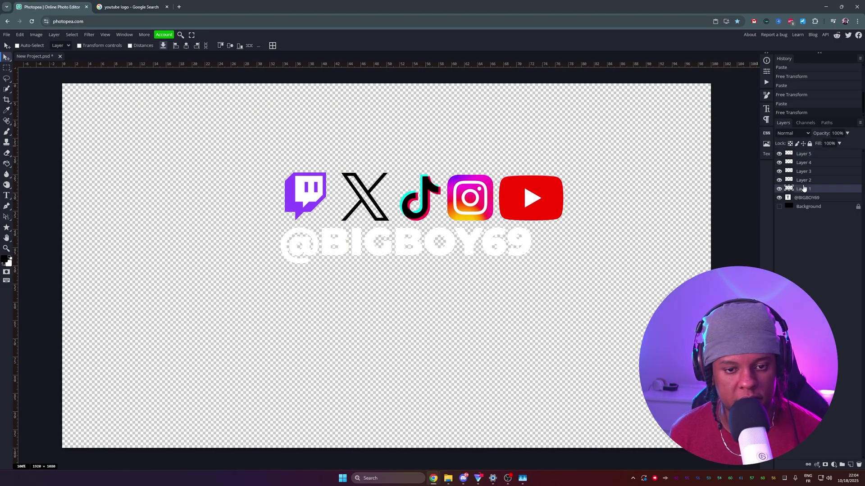
{"action": "left_click", "coordinate": [791, 182]}
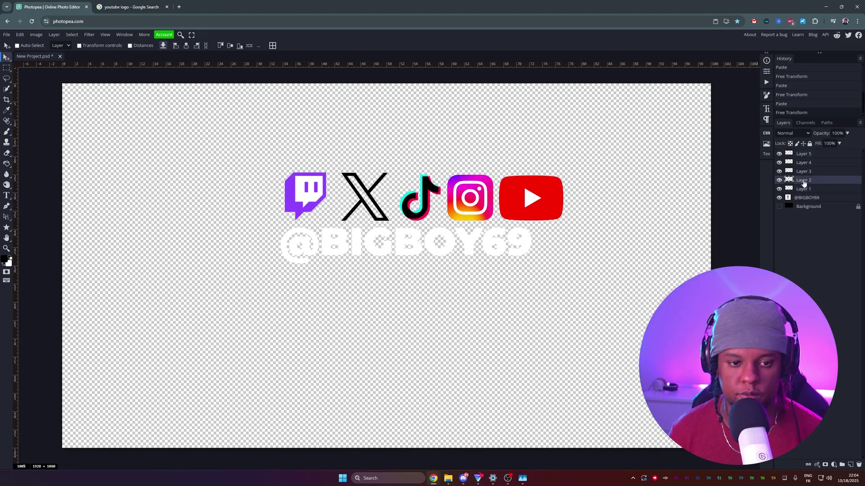
{"action": "key", "text": "Left"}
{"action": "key", "text": "Left"}
{"action": "key", "text": "Left"}
{"action": "key", "text": "Left"}
{"action": "key", "text": "Left"}
{"action": "key", "text": "Left"}
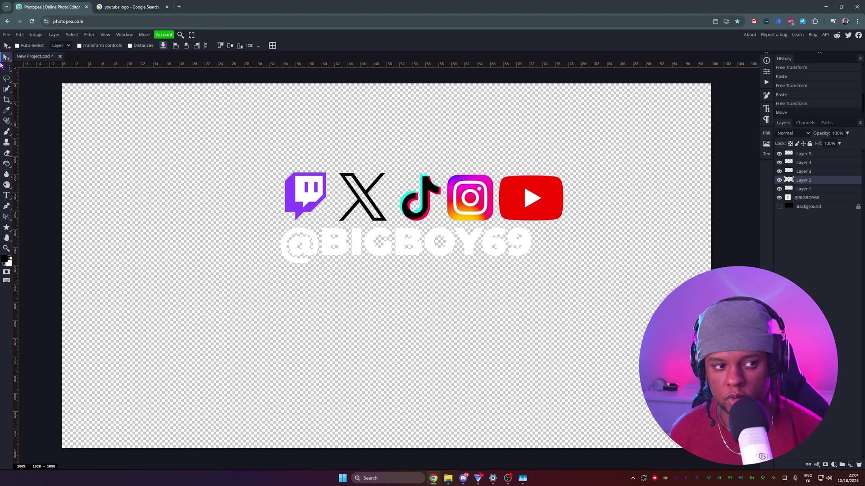
{"action": "key", "text": "shift+Left"}
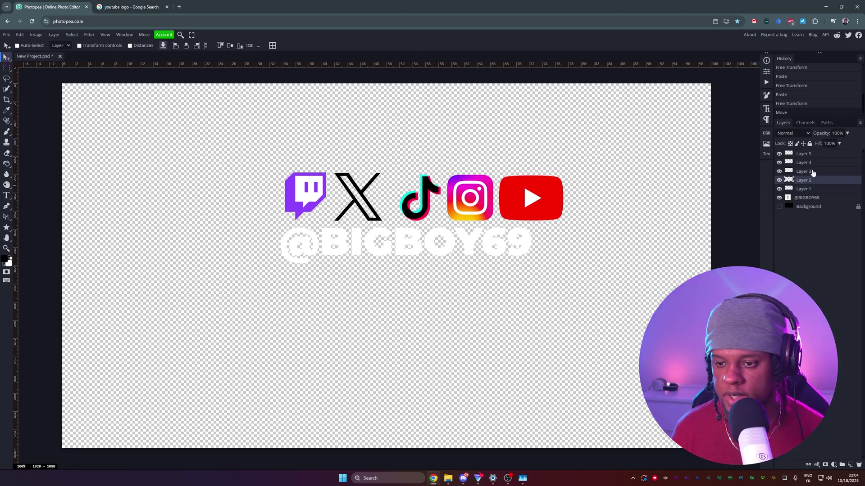
{"action": "left_click", "coordinate": [812, 172]}
{"action": "key", "text": "shift+Left"}
{"action": "key", "text": "shift+Left"}
{"action": "key", "text": "shift+Left"}
{"action": "key", "text": "shift+Left"}
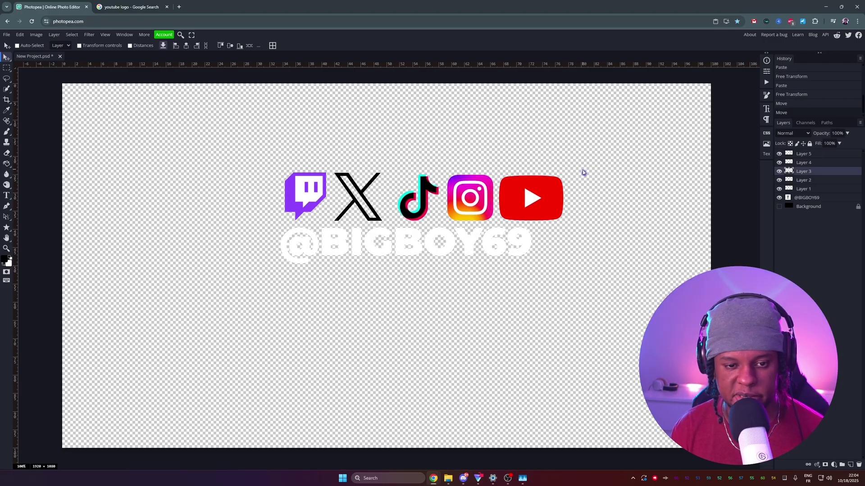
{"action": "left_click", "coordinate": [803, 163]}
{"action": "key", "text": "shift+Left"}
{"action": "key", "text": "shift+Left"}
{"action": "key", "text": "shift+Left"}
{"action": "key", "text": "shift+Left"}
{"action": "left_click", "coordinate": [792, 154]}
{"action": "key", "text": "shift+Left"}
{"action": "key", "text": "shift+Left"}
{"action": "key", "text": "shift+Left"}
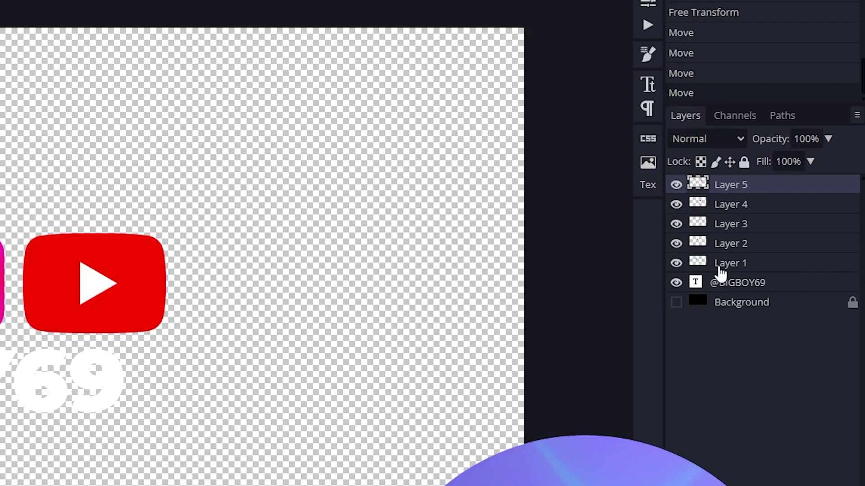
Scale the five-logo row down and centre it over the handle text
{"action": "left_click", "coordinate": [732, 266], "text": "shift"}
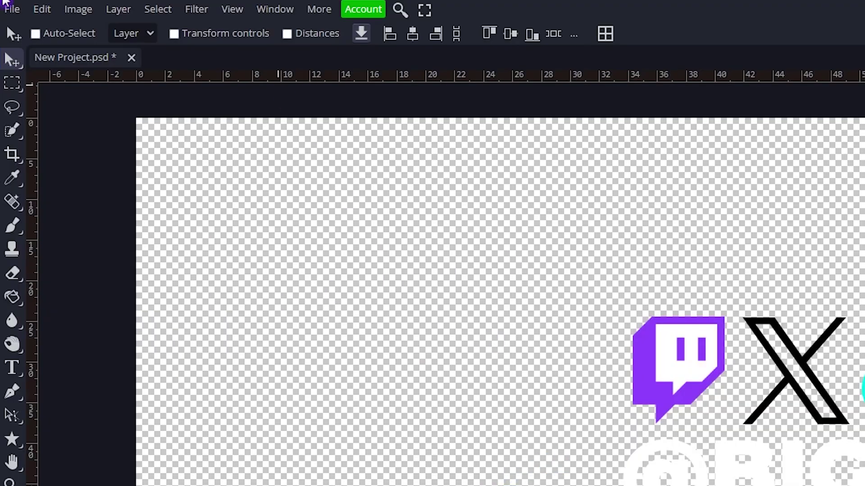
{"action": "left_click", "coordinate": [40, 10]}
{"action": "left_click", "coordinate": [85, 381]}
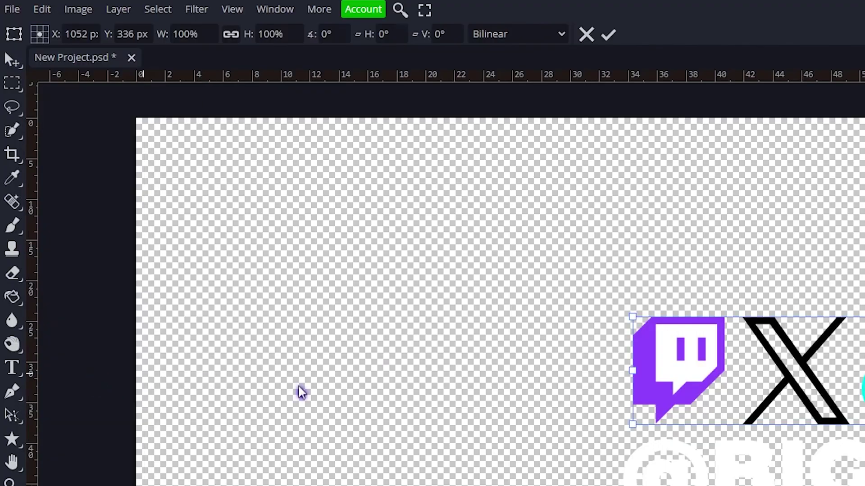
{"action": "left_click_drag", "start_coordinate": [864, 322], "coordinate": [864, 329]}
{"action": "left_click_drag", "start_coordinate": [529, 180], "coordinate": [523, 187]}
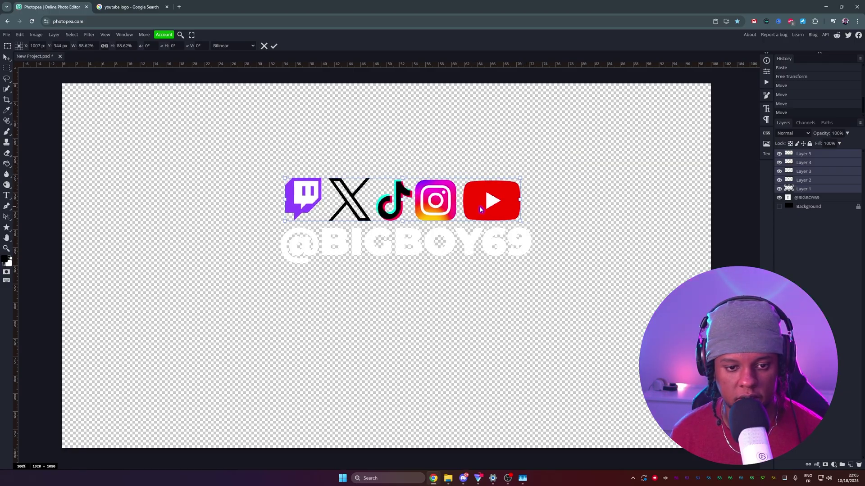
{"action": "left_click_drag", "start_coordinate": [479, 210], "coordinate": [486, 210]}
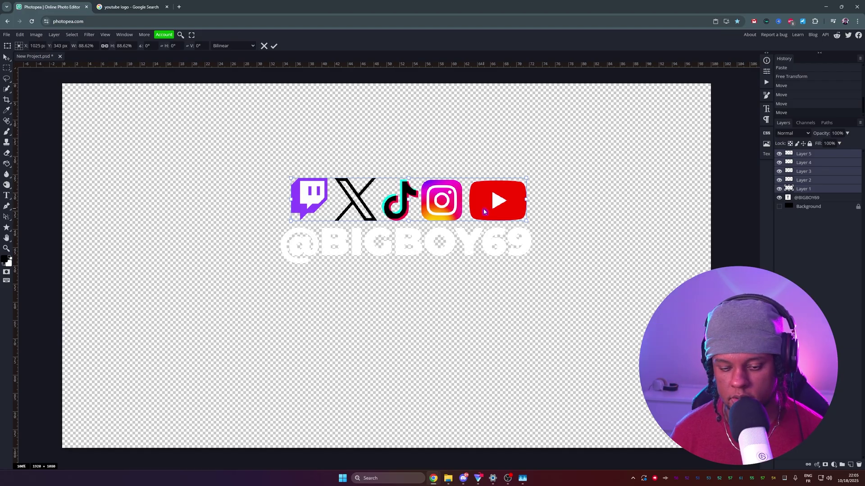
Group the handle text and the five logo layers into Folder 1
{"action": "left_click", "coordinate": [809, 200]}
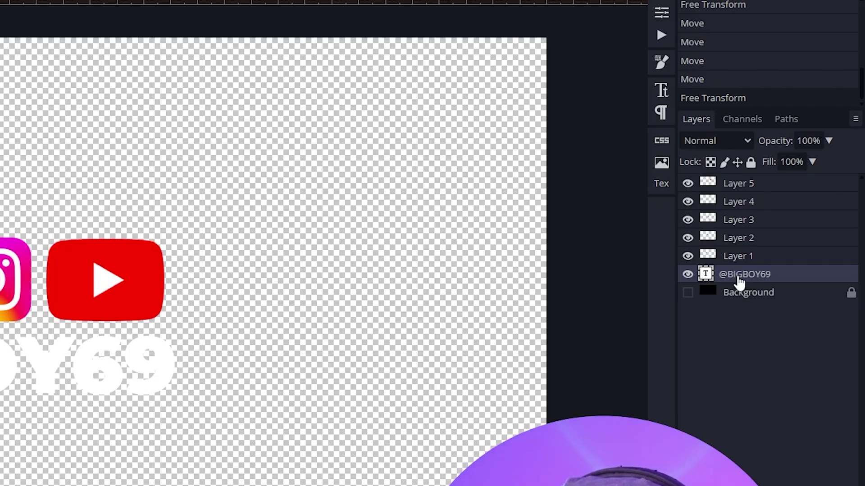
{"action": "left_click", "coordinate": [746, 188], "text": "shift"}
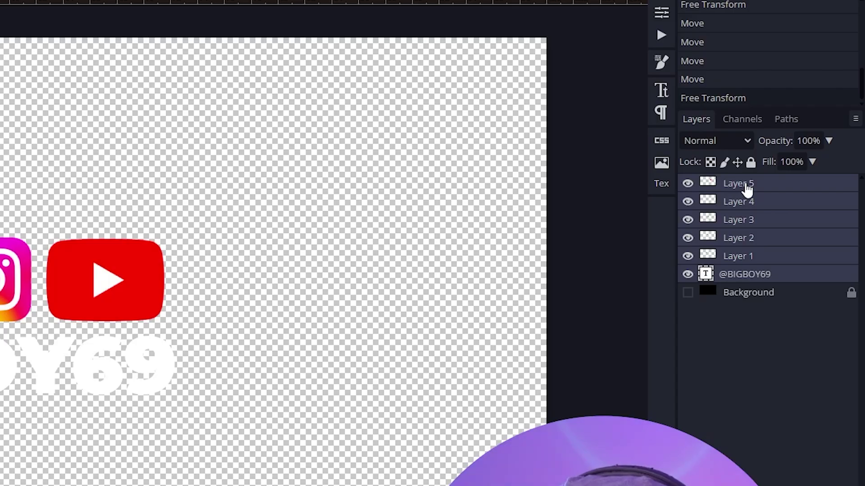
{"action": "key", "text": "ctrl+g"}
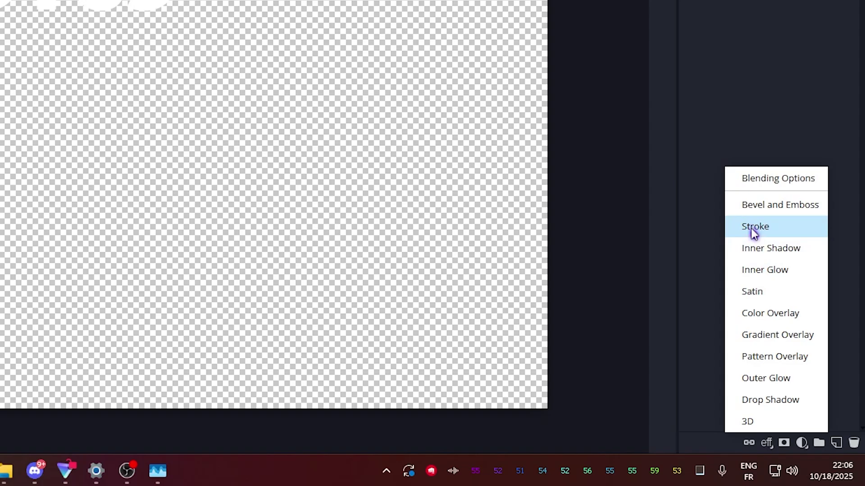
Give the folder a 9 px black stroke
{"action": "left_click", "coordinate": [777, 236]}
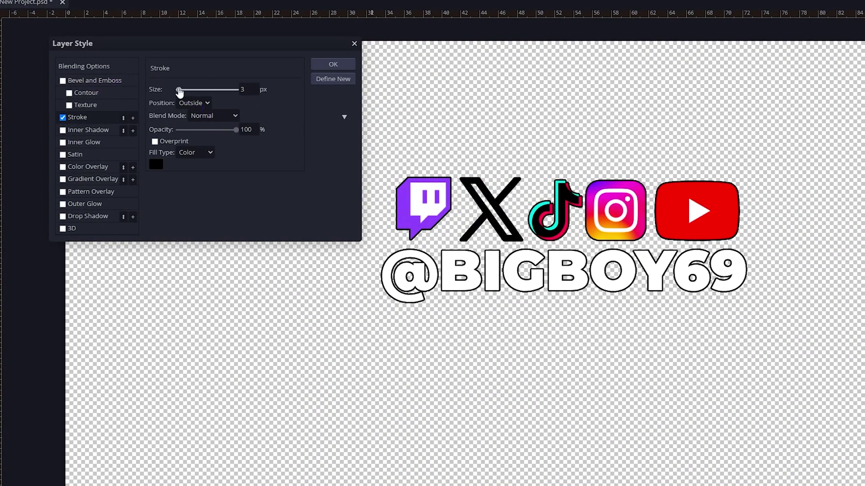
{"action": "left_click_drag", "start_coordinate": [179, 91], "coordinate": [181, 94]}
{"action": "left_click_drag", "start_coordinate": [170, 43], "coordinate": [538, 158]}
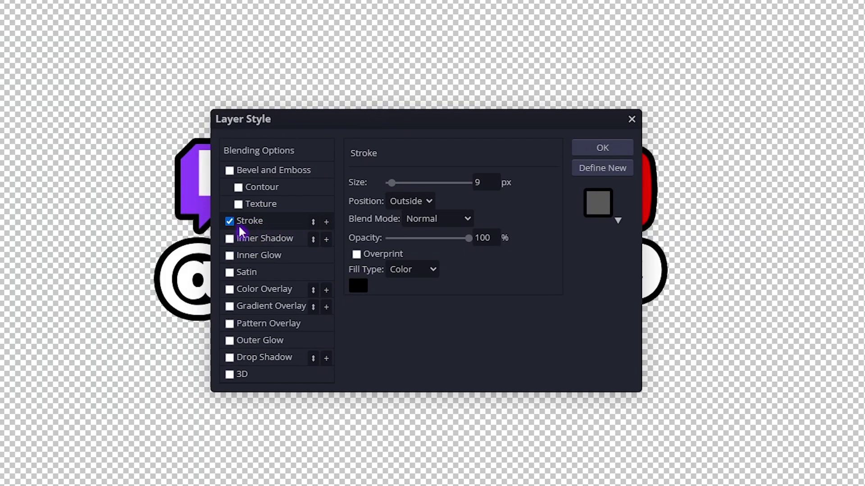
Add a second white stroke at 20 px outside the black one
{"action": "left_click", "coordinate": [327, 222]}
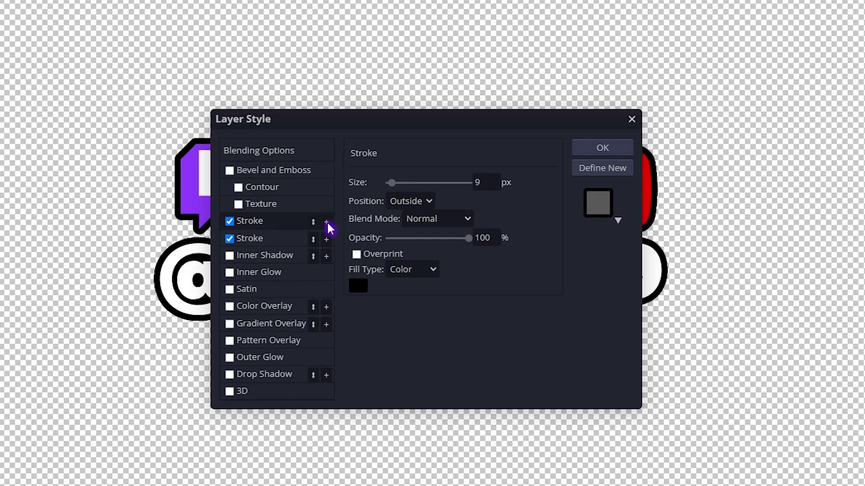
{"action": "left_click", "coordinate": [276, 239]}
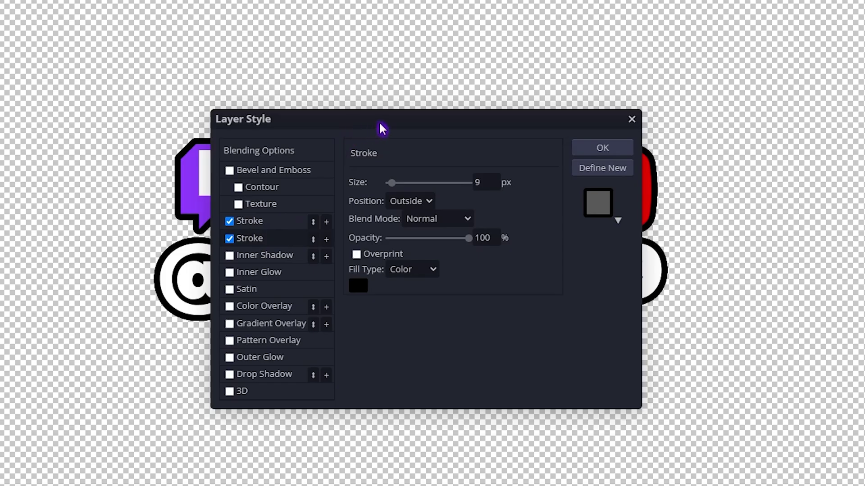
{"action": "left_click_drag", "start_coordinate": [379, 120], "coordinate": [165, 92]}
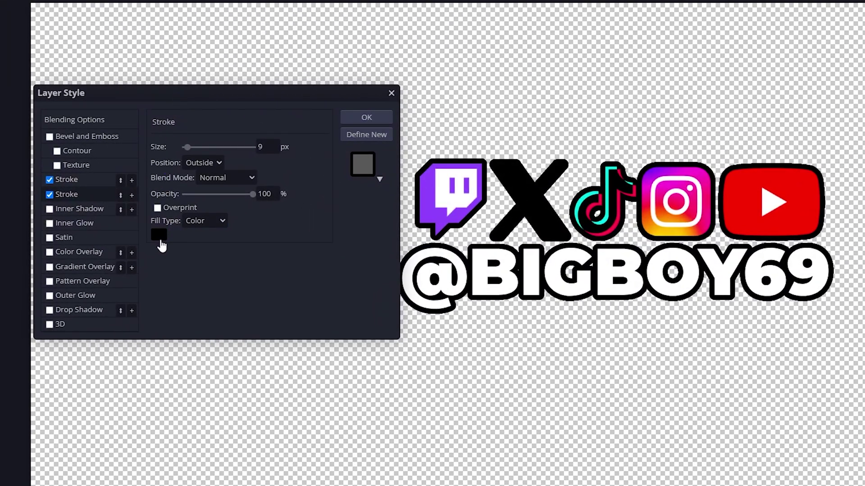
{"action": "left_click", "coordinate": [159, 235]}
{"action": "left_click_drag", "start_coordinate": [157, 179], "coordinate": [87, 88]}
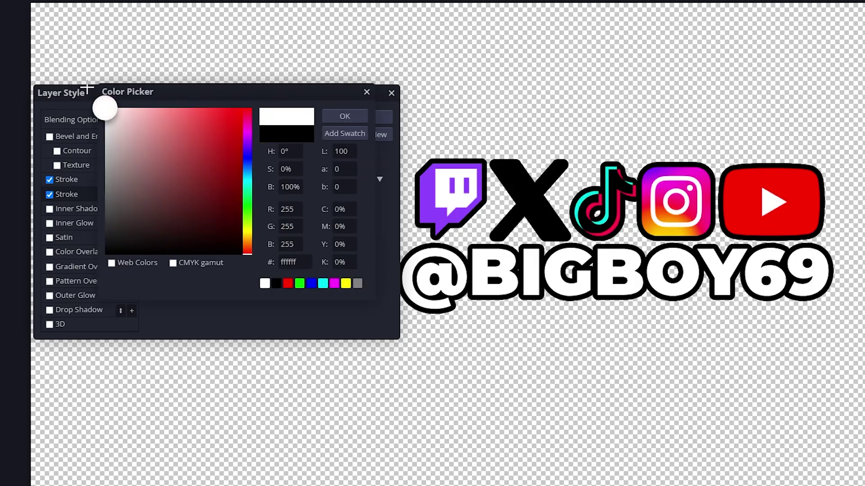
{"action": "left_click", "coordinate": [341, 115]}
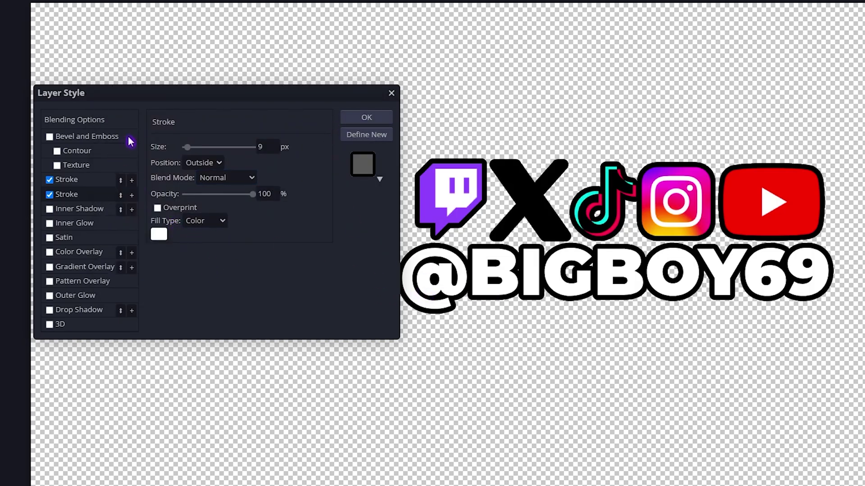
{"action": "left_click_drag", "start_coordinate": [188, 154], "coordinate": [192, 154]}
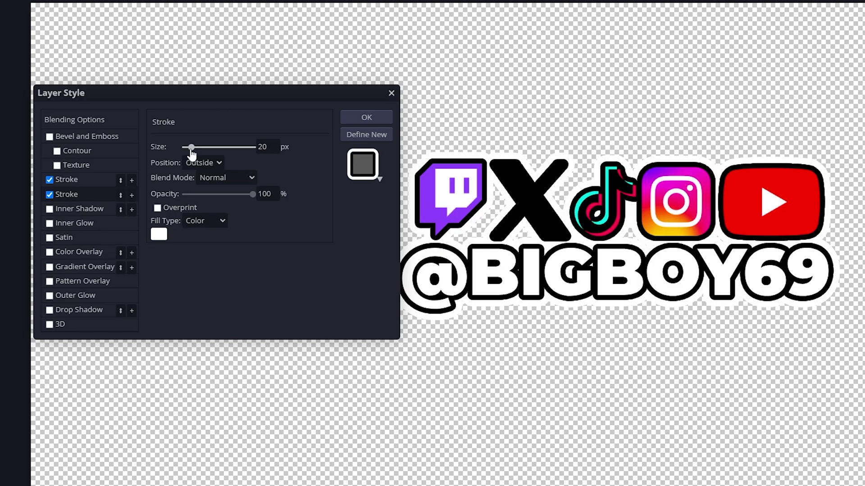
Apply the double stroke and expand Folder 1 to check the X logo layer
{"action": "left_click", "coordinate": [358, 121]}
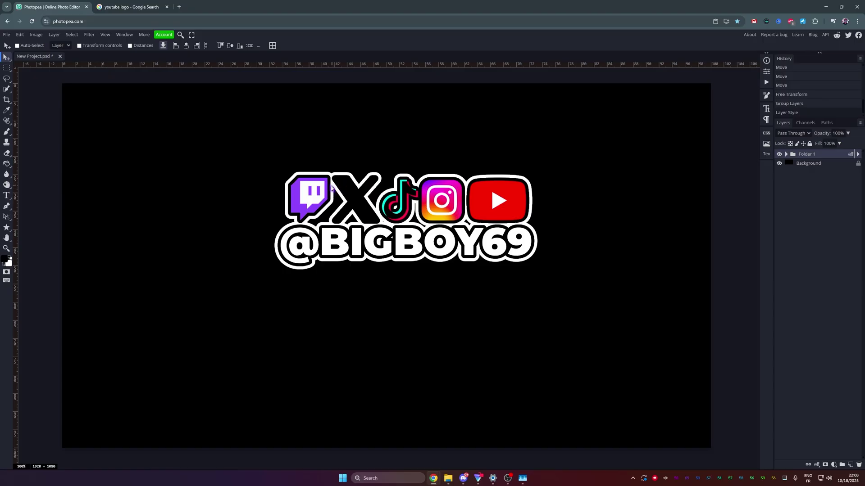
{"action": "left_click", "coordinate": [786, 155]}
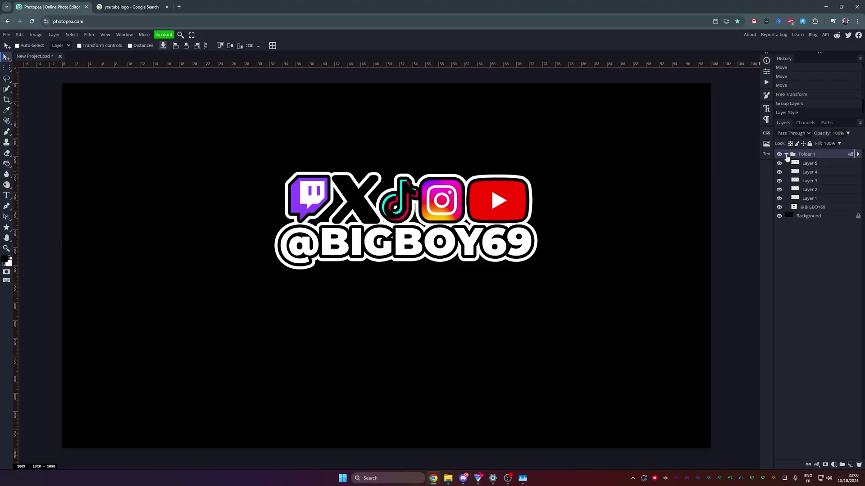
{"action": "left_click", "coordinate": [779, 191]}
{"action": "left_click", "coordinate": [778, 191]}
Add a white (ffffff) colour overlay to the X logo layer
{"action": "left_click", "coordinate": [810, 193]}
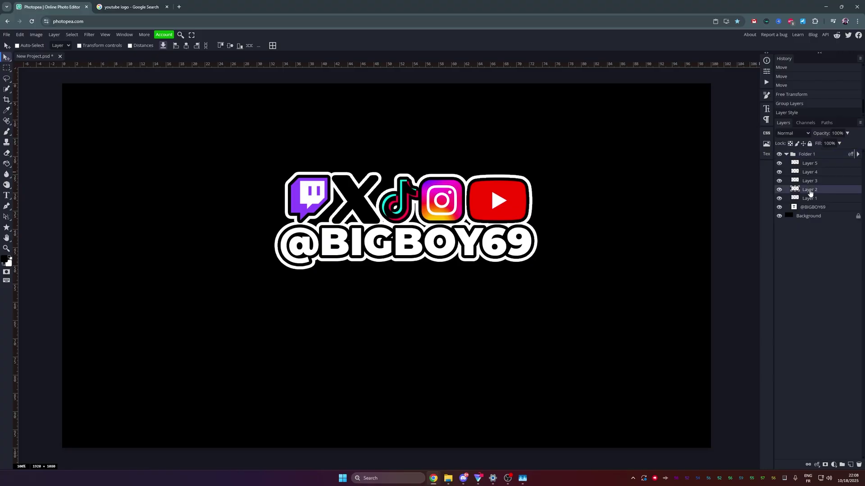
{"action": "left_click", "coordinate": [817, 466]}
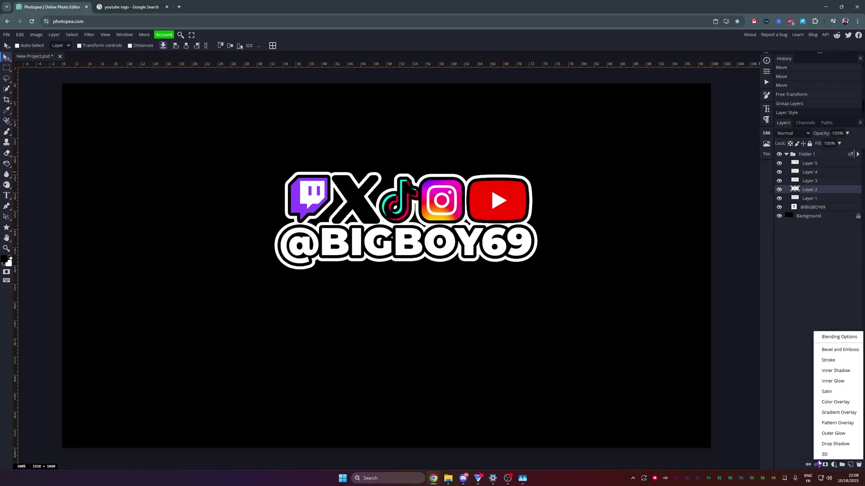
{"action": "left_click", "coordinate": [835, 403]}
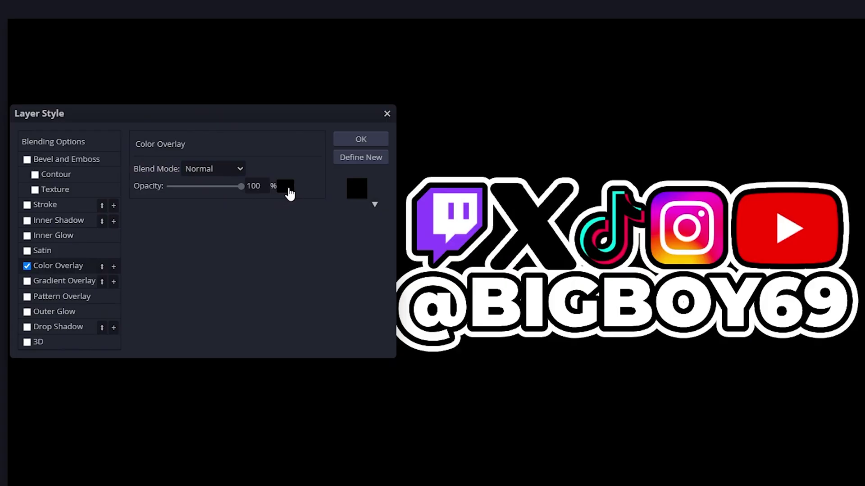
{"action": "left_click", "coordinate": [288, 193]}
{"action": "left_click_drag", "start_coordinate": [123, 177], "coordinate": [73, 118]}
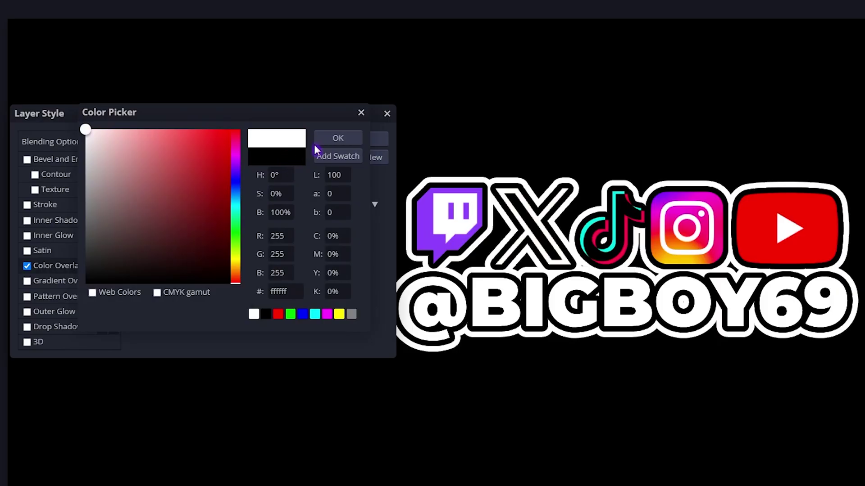
{"action": "left_click", "coordinate": [329, 140]}
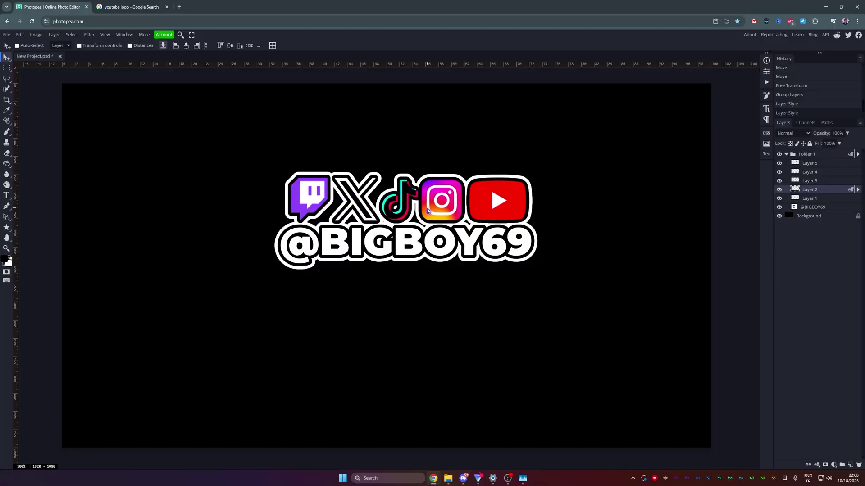
Nudge the Twitch logo and Layers 2–5 back into alignment
{"action": "left_click", "coordinate": [810, 199]}
{"action": "key", "text": "shift+Left"}
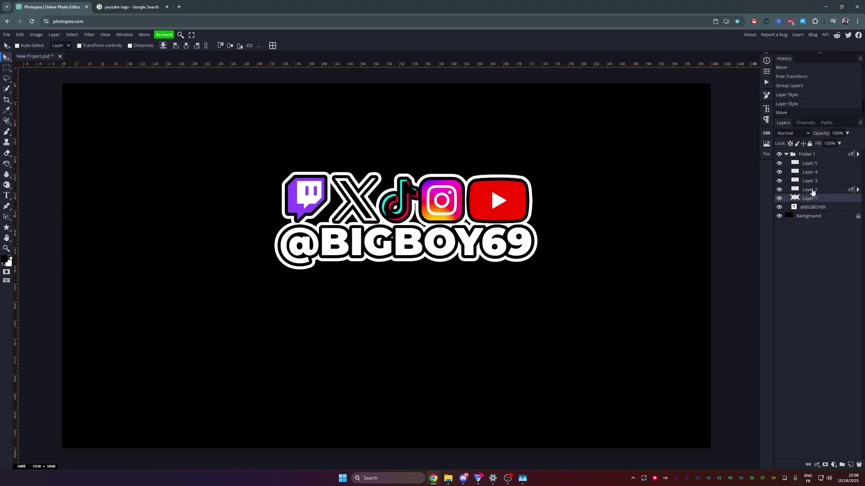
{"action": "left_click", "coordinate": [810, 163], "text": "shift"}
{"action": "key", "text": "Right"}
{"action": "key", "text": "Right"}
{"action": "key", "text": "Right"}
{"action": "key", "text": "Right"}
{"action": "key", "text": "Right"}
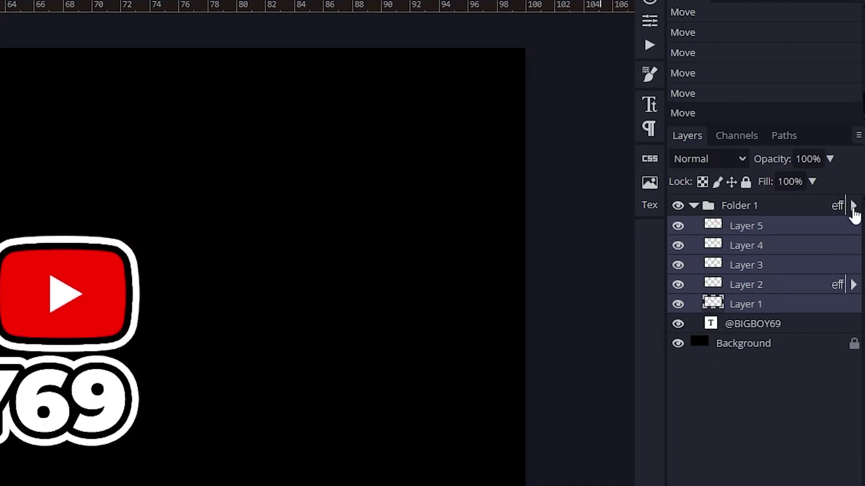
Widen Folder 1's white outer stroke to 25 px and toggle the background to check transparency
{"action": "left_click", "coordinate": [853, 207]}
{"action": "left_click", "coordinate": [749, 242]}
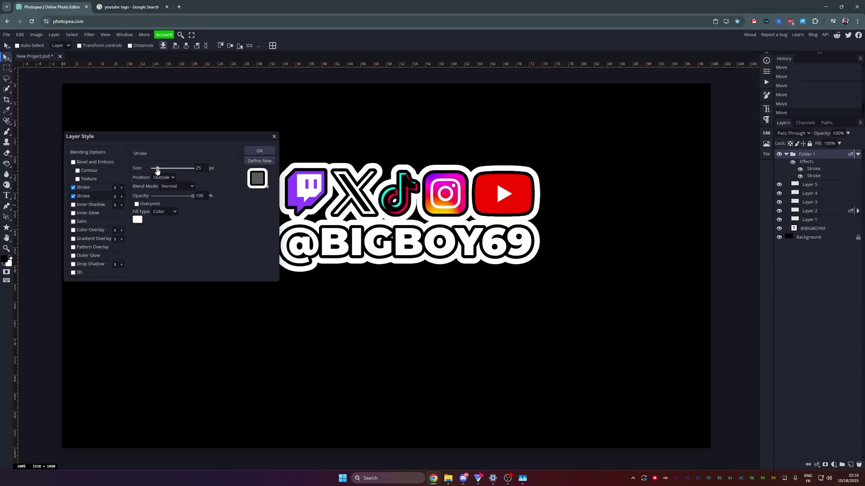
{"action": "key", "text": "Return"}
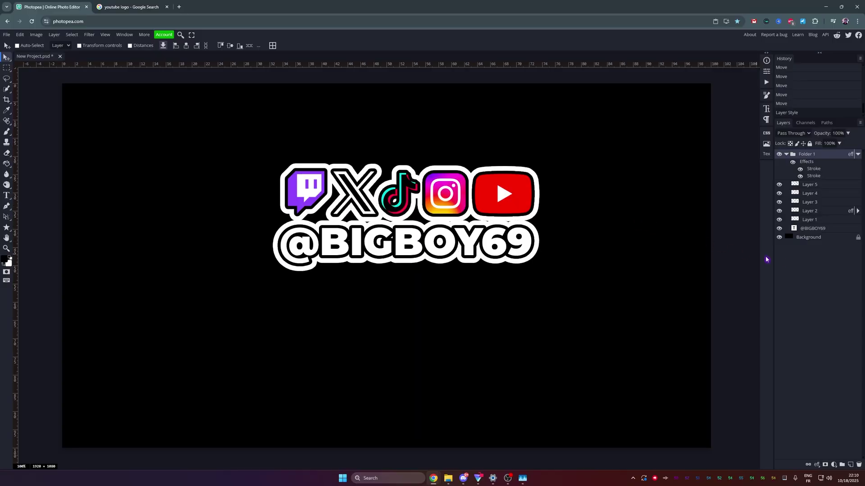
{"action": "left_click", "coordinate": [779, 238]}
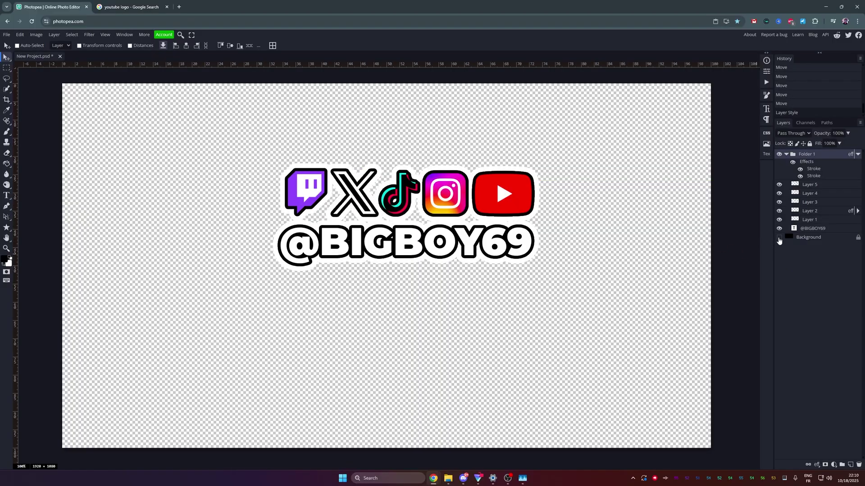
{"action": "left_click", "coordinate": [779, 238]}
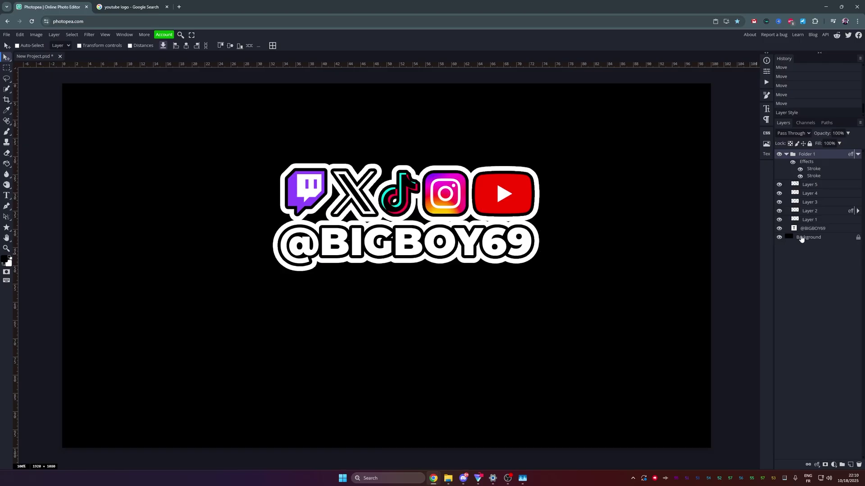
Give Folder 1 a Normal drop shadow (distance 36, opacity 52%) and thin its black stroke to 3 px
{"action": "double_click", "coordinate": [809, 170]}
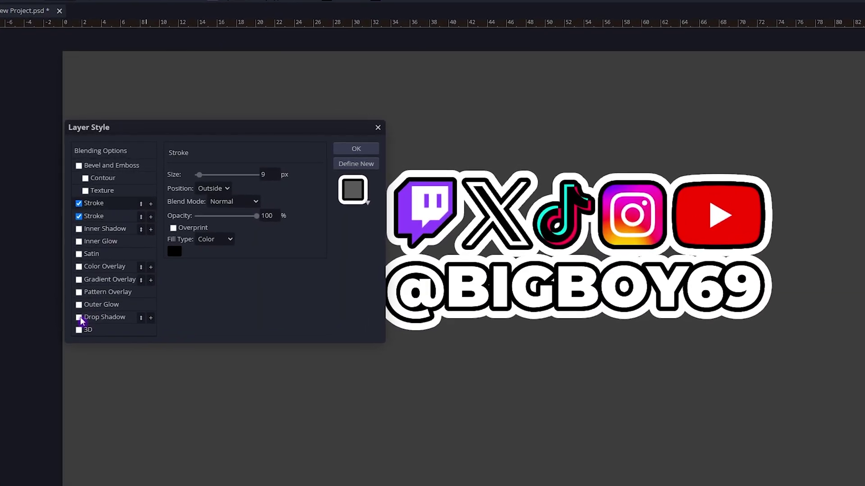
{"action": "left_click", "coordinate": [79, 310]}
{"action": "left_click", "coordinate": [99, 310]}
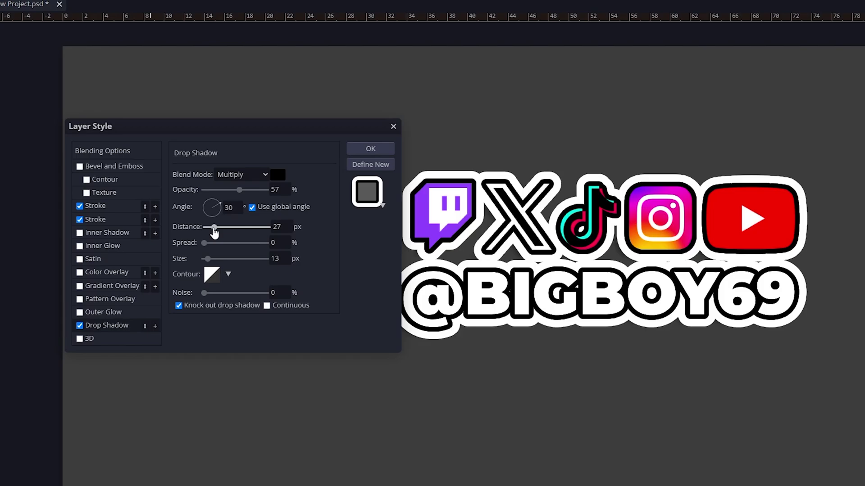
{"action": "left_click_drag", "start_coordinate": [215, 231], "coordinate": [208, 206]}
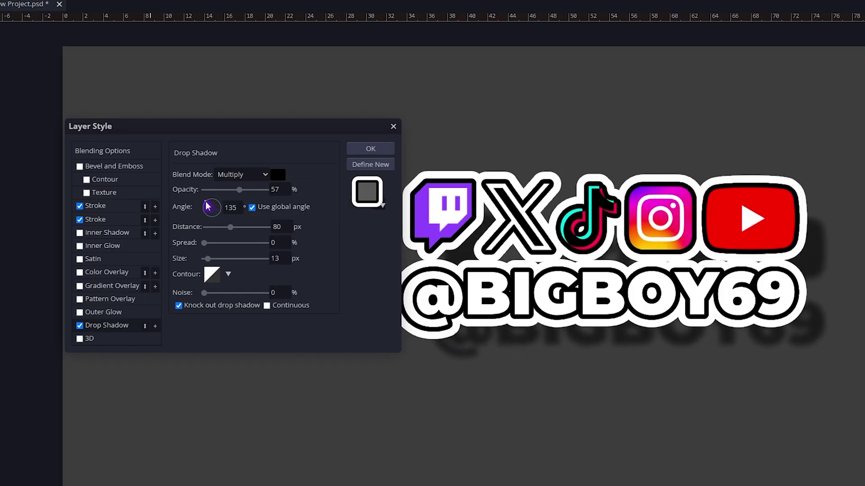
{"action": "left_click_drag", "start_coordinate": [229, 234], "coordinate": [207, 262]}
{"action": "left_click", "coordinate": [241, 175]}
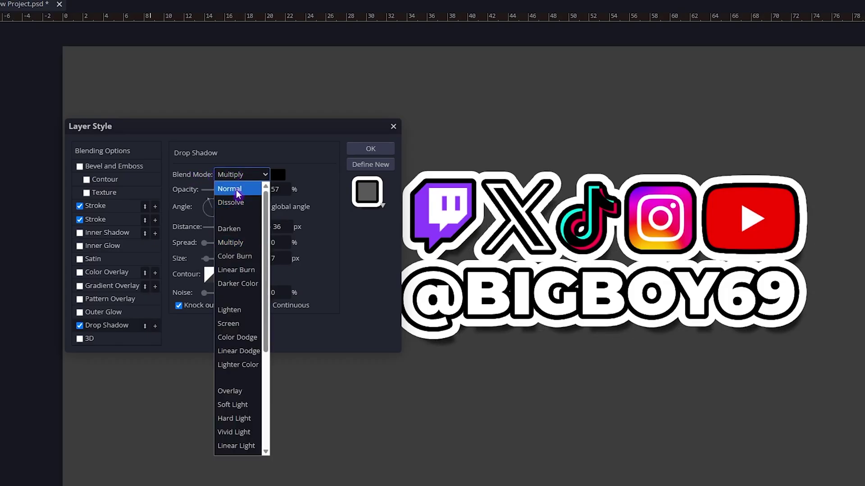
{"action": "left_click", "coordinate": [239, 189]}
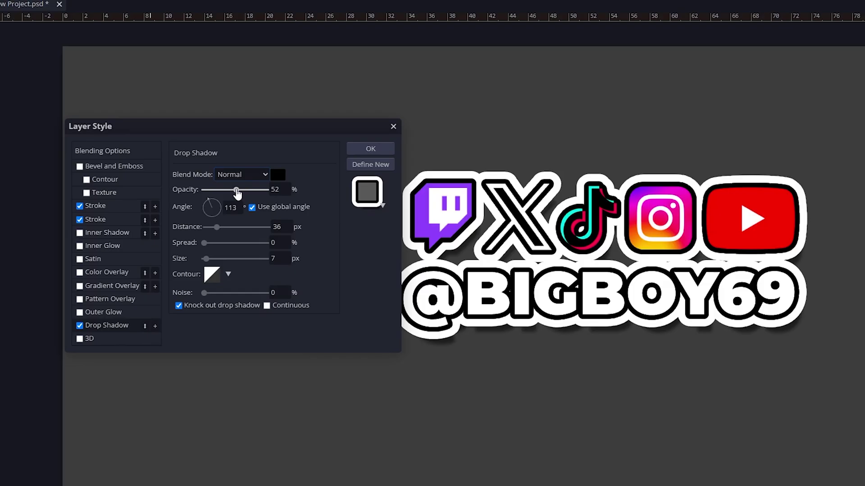
{"action": "left_click_drag", "start_coordinate": [239, 191], "coordinate": [224, 199]}
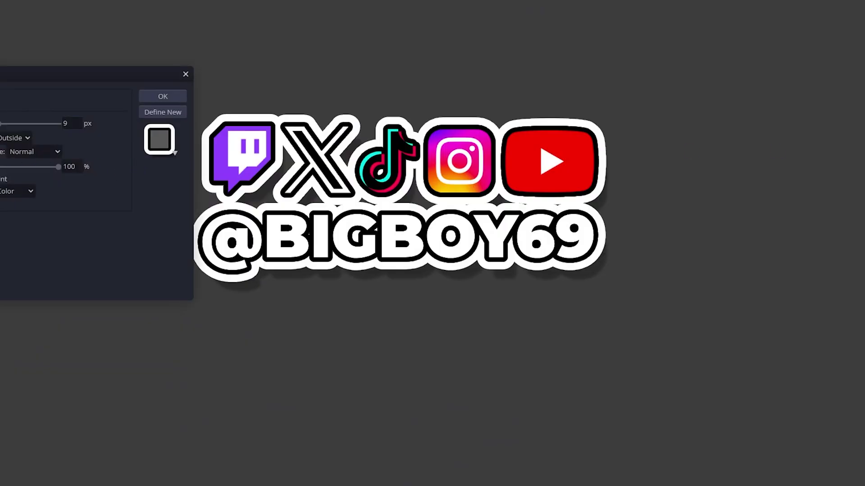
{"action": "left_click", "coordinate": [1, 124]}
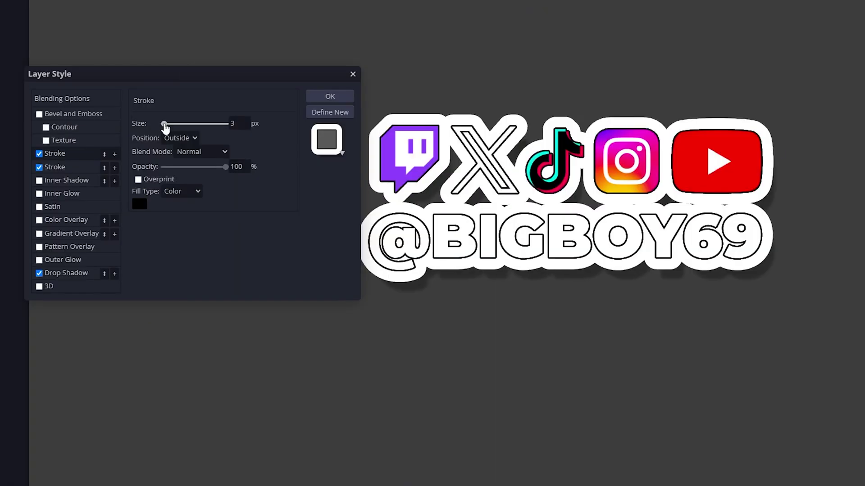
{"action": "left_click_drag", "start_coordinate": [167, 128], "coordinate": [166, 127]}
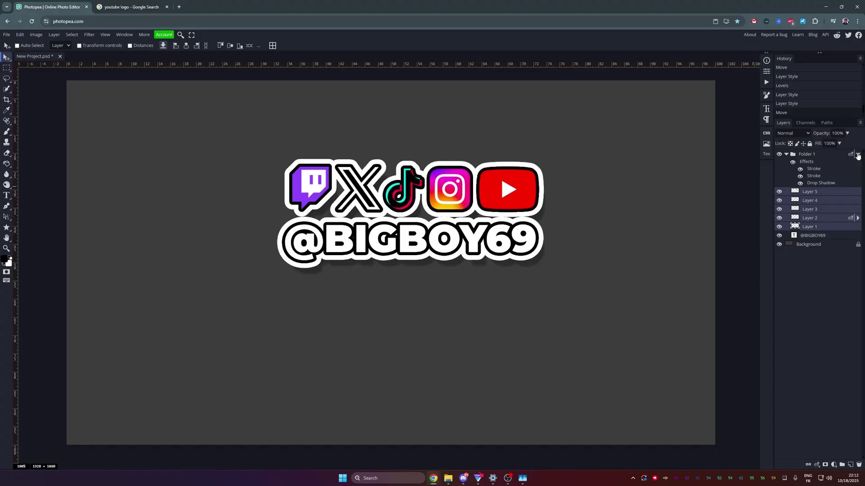
Collapse Folder 1's effects and hide the TikTok logo on Layer 3
{"action": "left_click", "coordinate": [858, 155]}
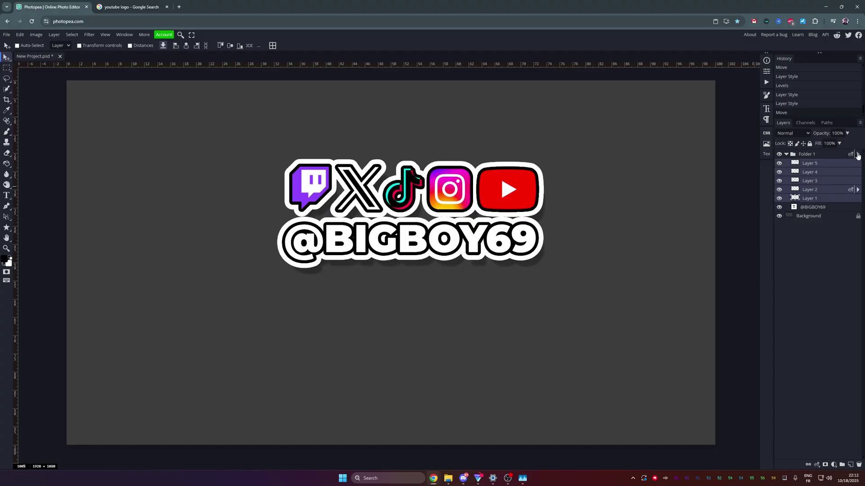
{"action": "left_click", "coordinate": [808, 182]}
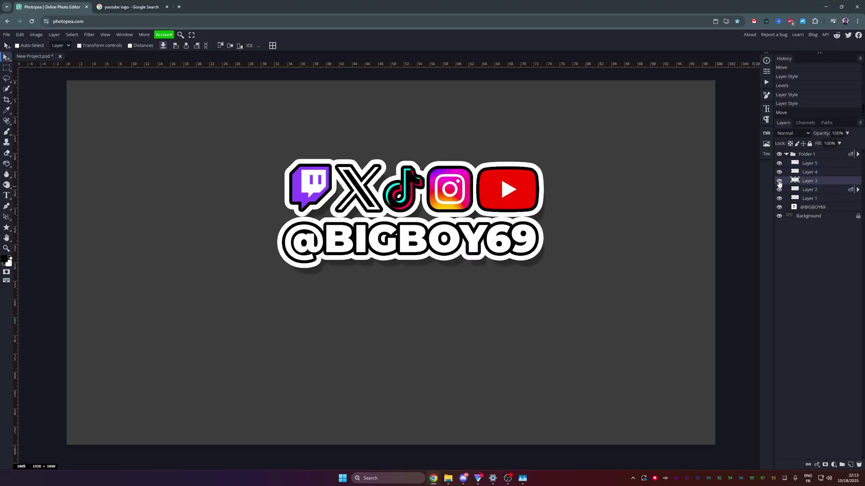
{"action": "left_click", "coordinate": [779, 181]}
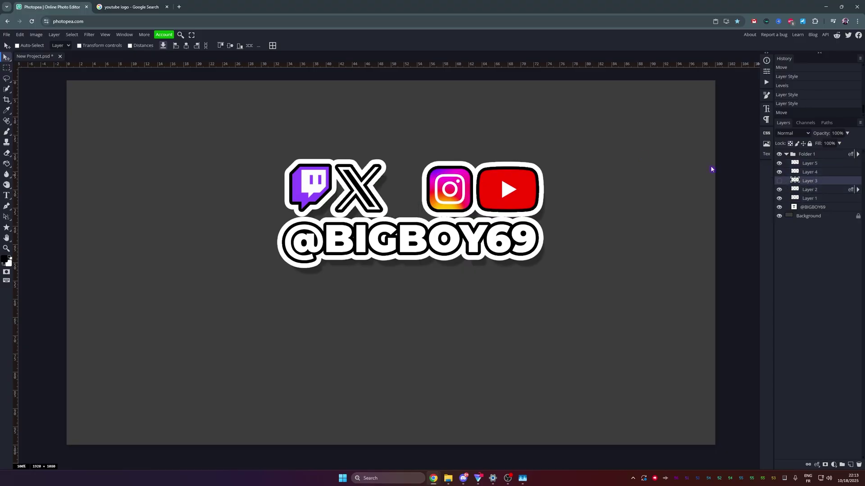
Search Google Images for "kick logo" and copy the UXWing Kick logo image
{"action": "left_click", "coordinate": [130, 6]}
{"action": "left_click_drag", "start_coordinate": [97, 47], "coordinate": [70, 49]}
{"action": "type", "text": "kick logo"}
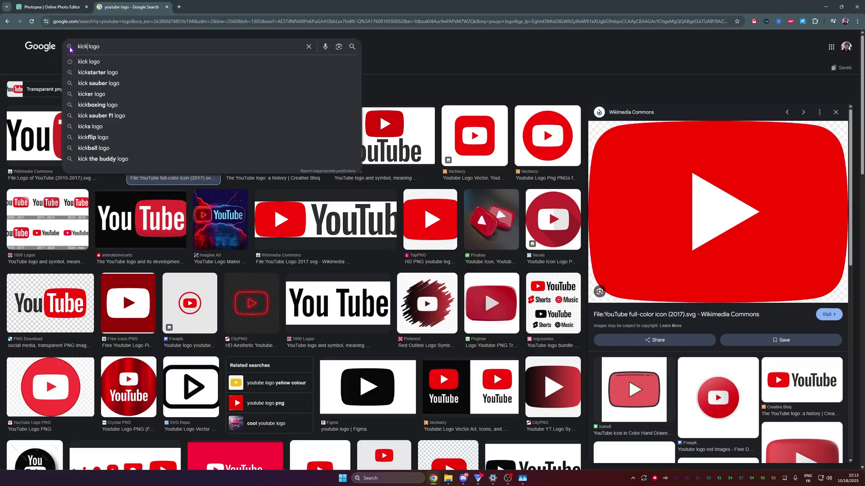
{"action": "key", "text": "Return"}
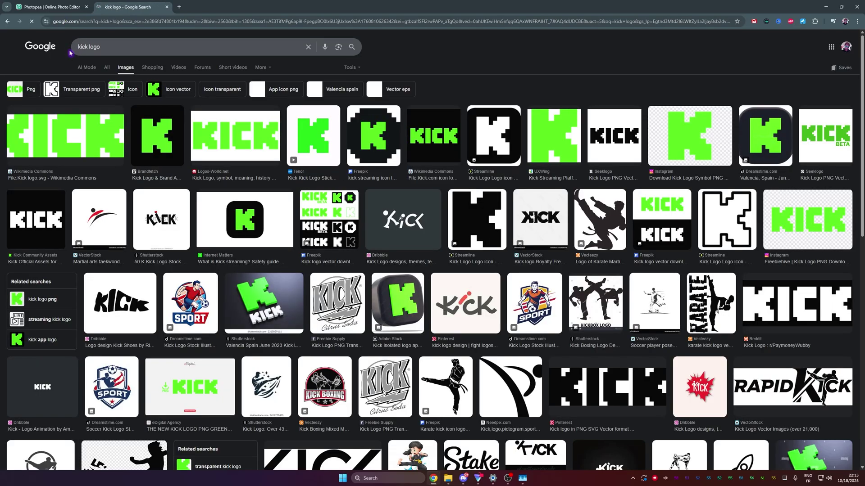
{"action": "left_click", "coordinate": [553, 136]}
{"action": "right_click", "coordinate": [692, 177]}
{"action": "left_click", "coordinate": [605, 337]}
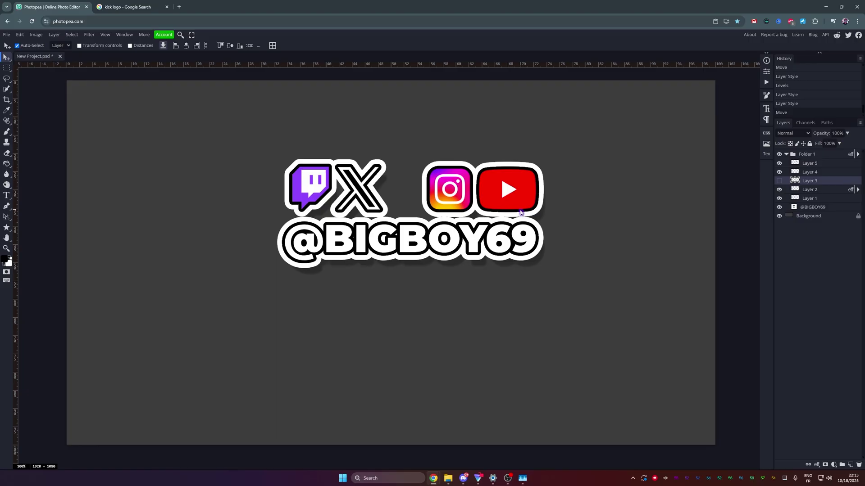
Paste the copied Kick logo into the design as a new layer
{"action": "key", "text": "ctrl+v"}
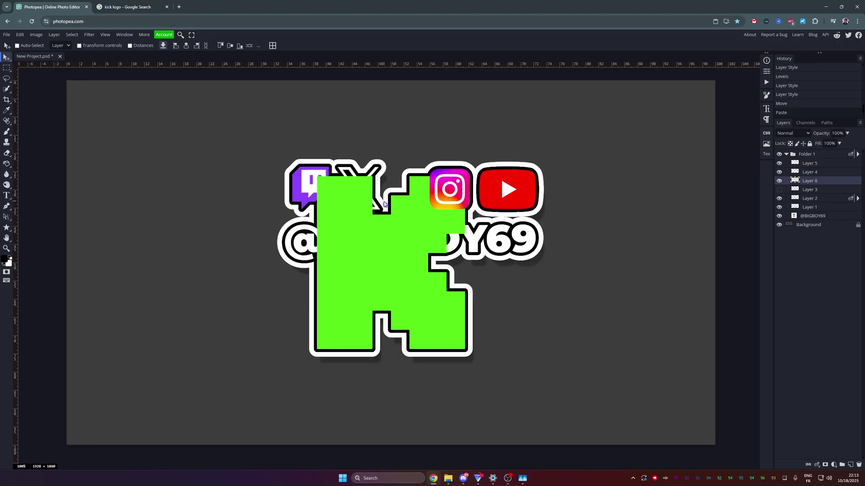
{"action": "left_click", "coordinate": [20, 34]}
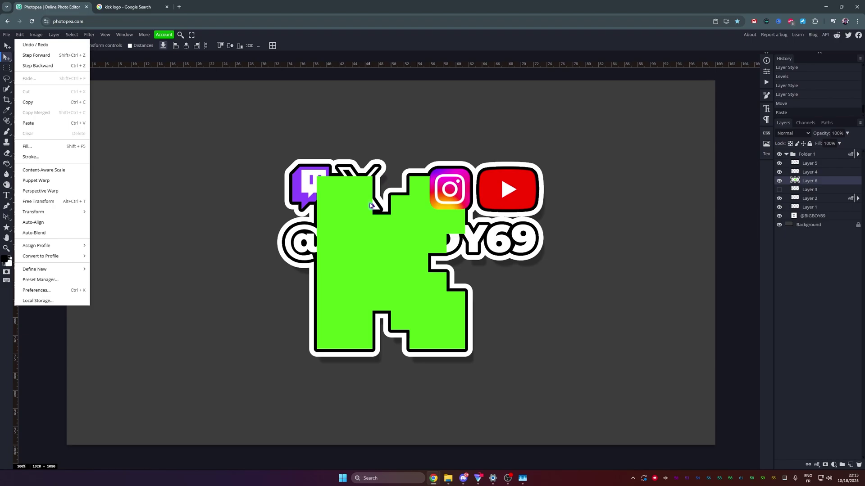
{"action": "left_click", "coordinate": [381, 191]}
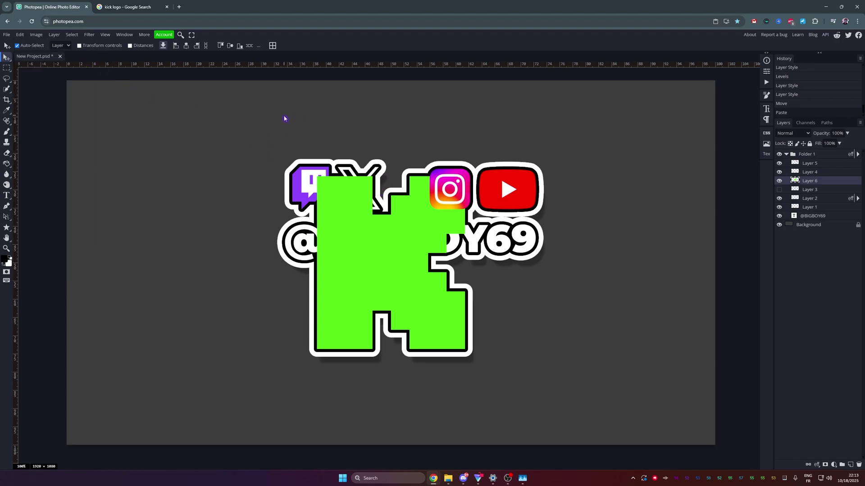
Shrink and move the Kick logo to sit between the X and Instagram icons
{"action": "key", "text": "ctrl+t"}
{"action": "left_click_drag", "start_coordinate": [363, 326], "coordinate": [432, 323]}
{"action": "left_click_drag", "start_coordinate": [547, 341], "coordinate": [424, 210]}
{"action": "key", "text": "Return"}
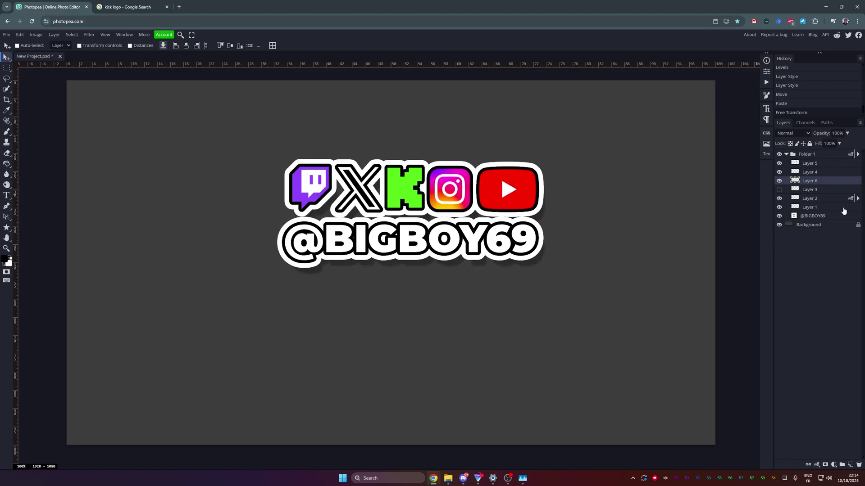
Collapse the logo folder and rename it "1 name"
{"action": "left_click", "coordinate": [787, 154]}
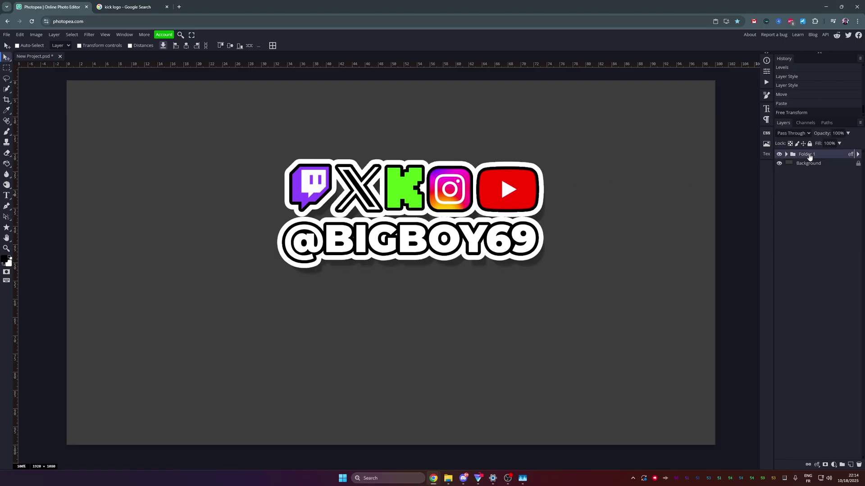
{"action": "double_click", "coordinate": [810, 154]}
{"action": "type", "text": "1 name"}
{"action": "left_click", "coordinate": [779, 154]}
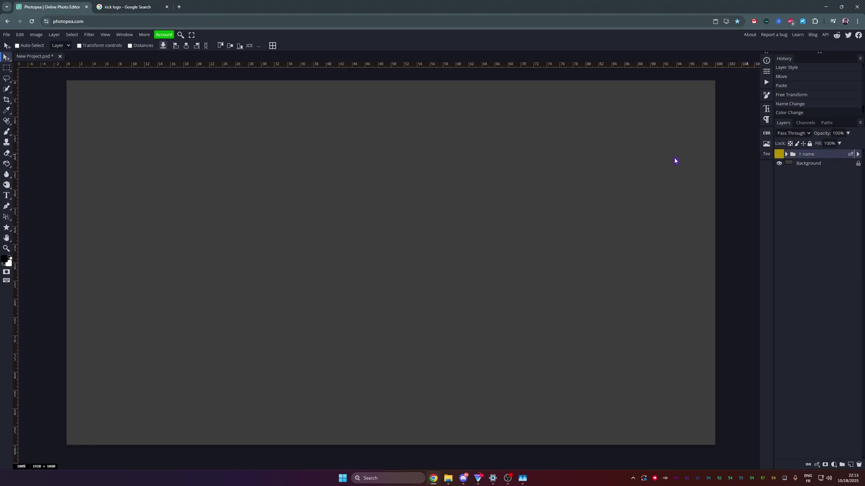
Start a new text layer on the canvas with the Type tool
{"action": "left_click", "coordinate": [6, 197]}
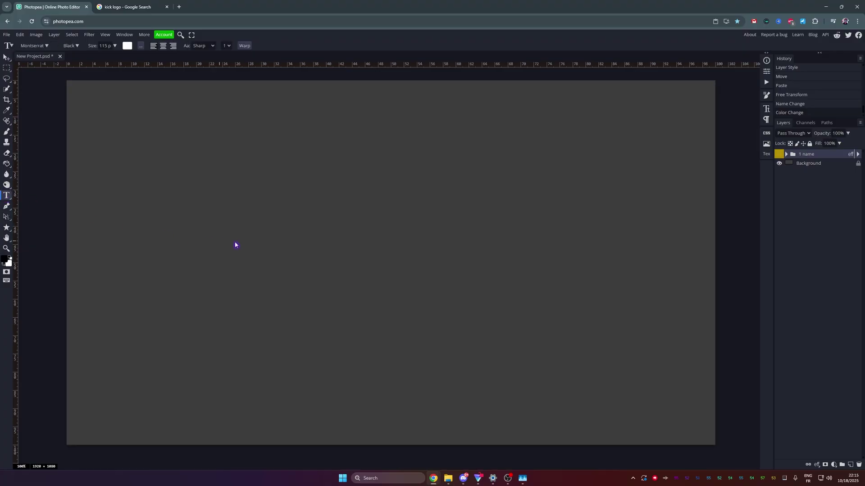
{"action": "left_click", "coordinate": [48, 47]}
{"action": "left_click", "coordinate": [47, 46]}
{"action": "left_click", "coordinate": [178, 216]}
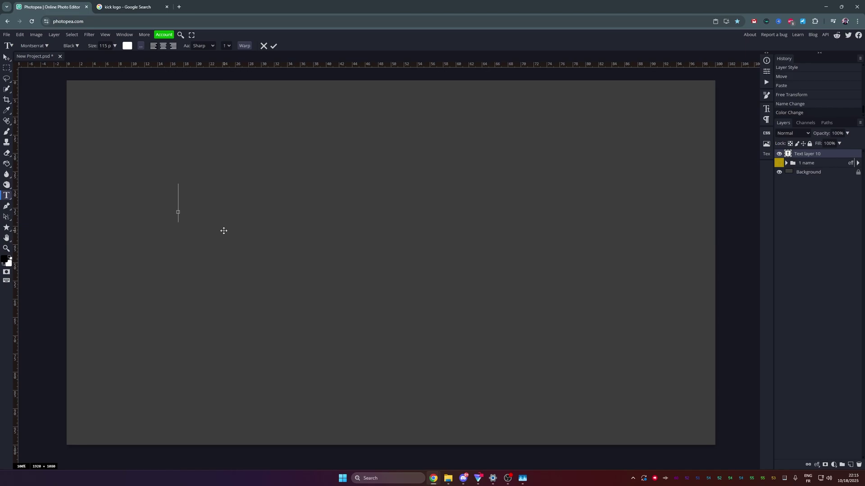
{"action": "key", "text": "ctrl+v"}
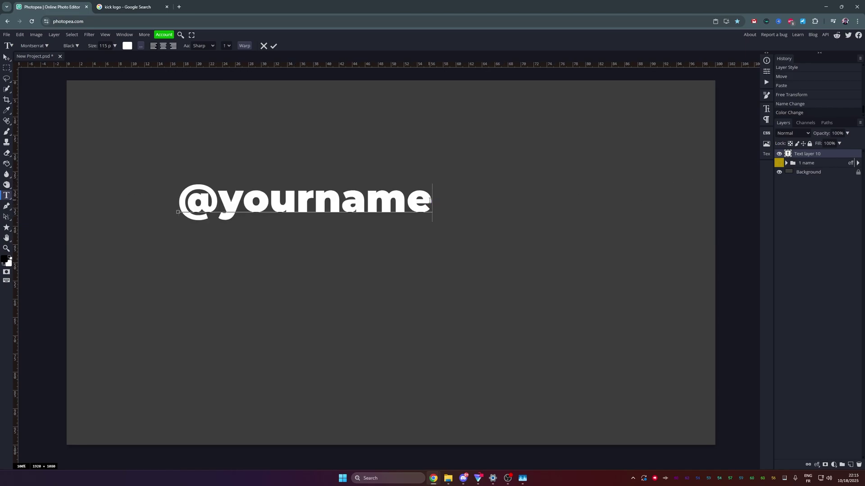
{"action": "left_click_drag", "start_coordinate": [431, 201], "coordinate": [137, 162]}
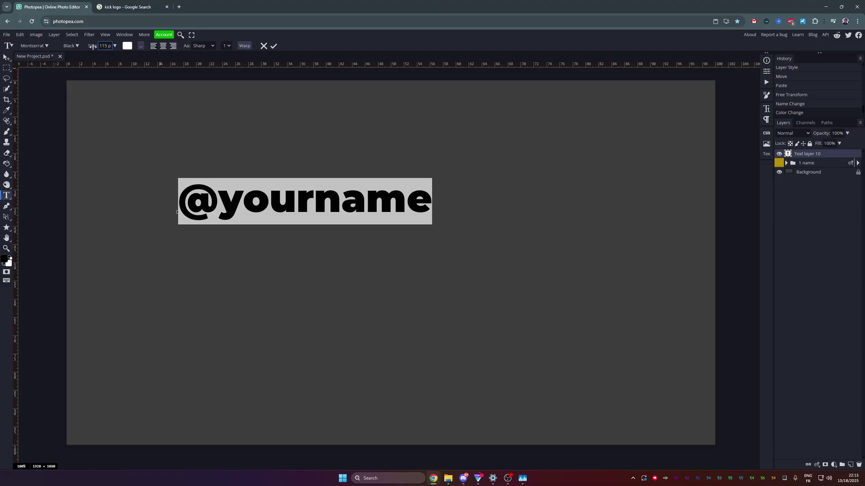
{"action": "left_click_drag", "start_coordinate": [92, 46], "coordinate": [71, 51]}
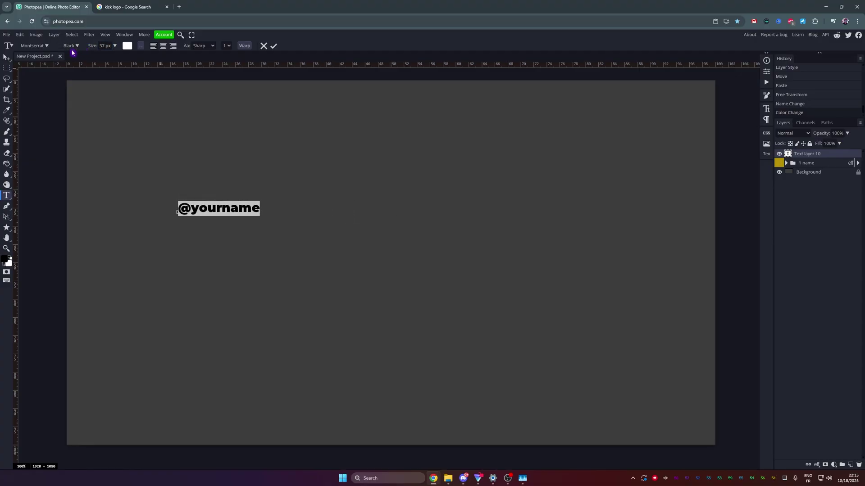
{"action": "left_click", "coordinate": [258, 207]}
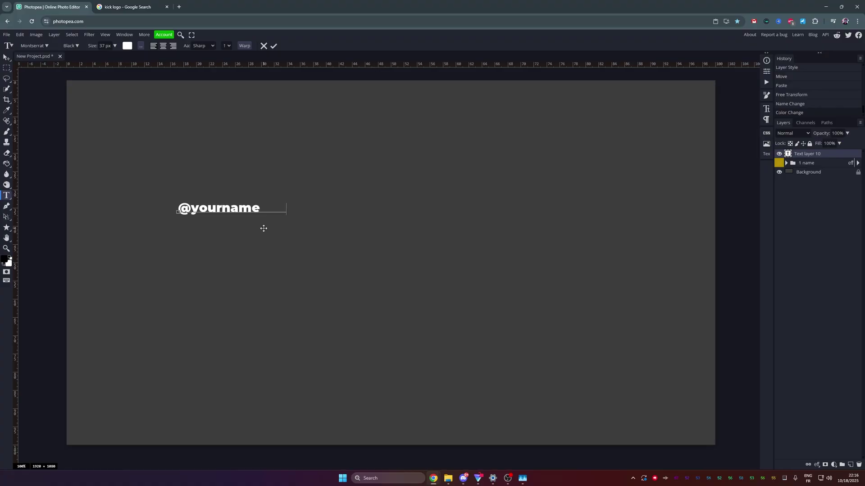
{"action": "type", "text": "@your_name"}
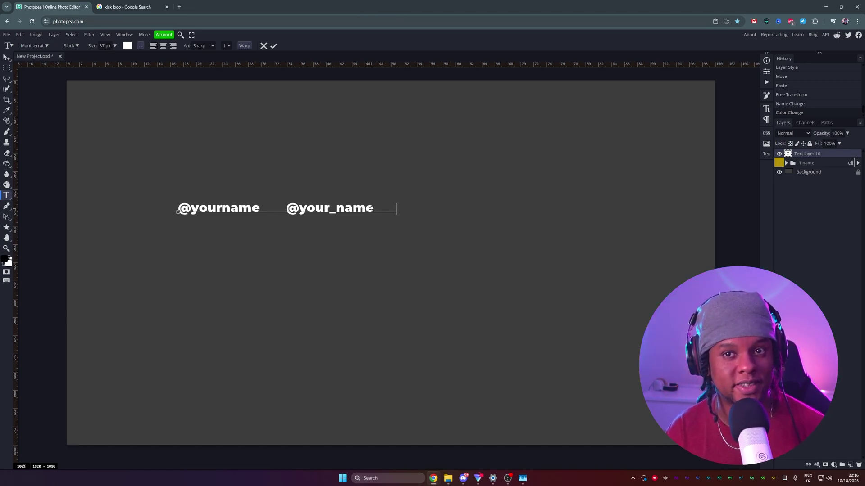
{"action": "key", "text": "ctrl+v"}
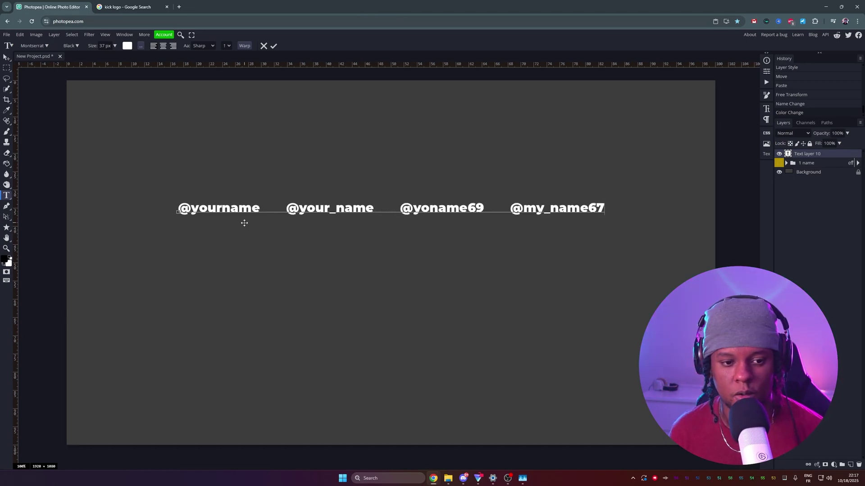
Move the handle text lower on the canvas and group it into Folder 1
{"action": "left_click", "coordinate": [6, 57]}
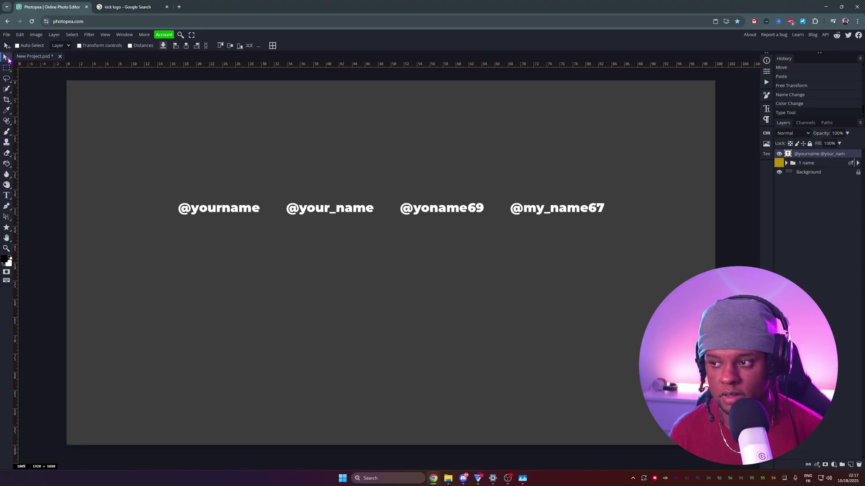
{"action": "left_click_drag", "start_coordinate": [280, 216], "coordinate": [278, 255]}
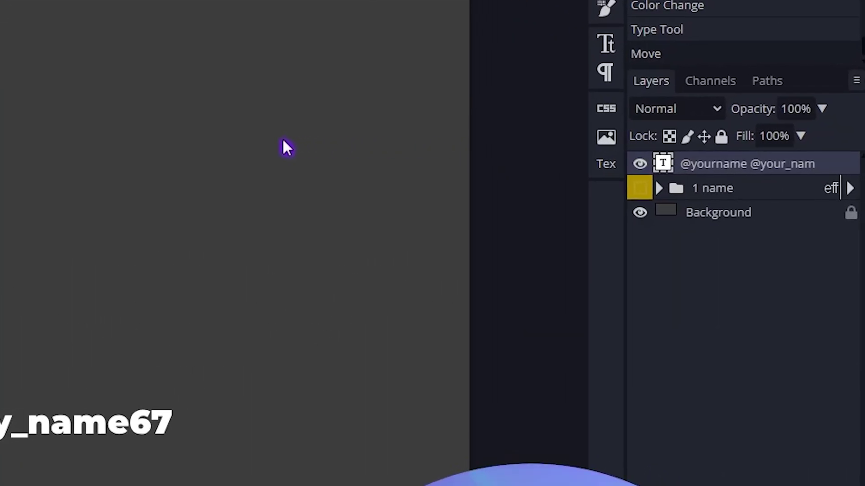
{"action": "key", "text": "ctrl+g"}
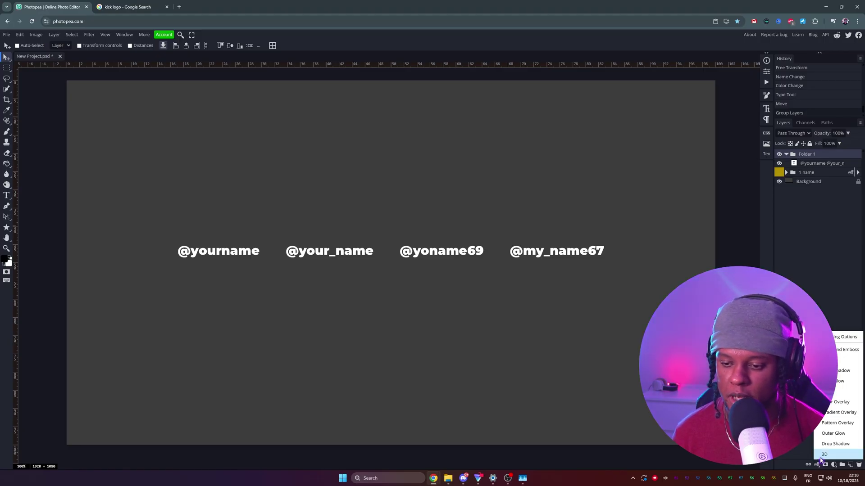
Give Folder 1 a 4 px black stroke plus a second 8 px white stroke
{"action": "left_click", "coordinate": [848, 363]}
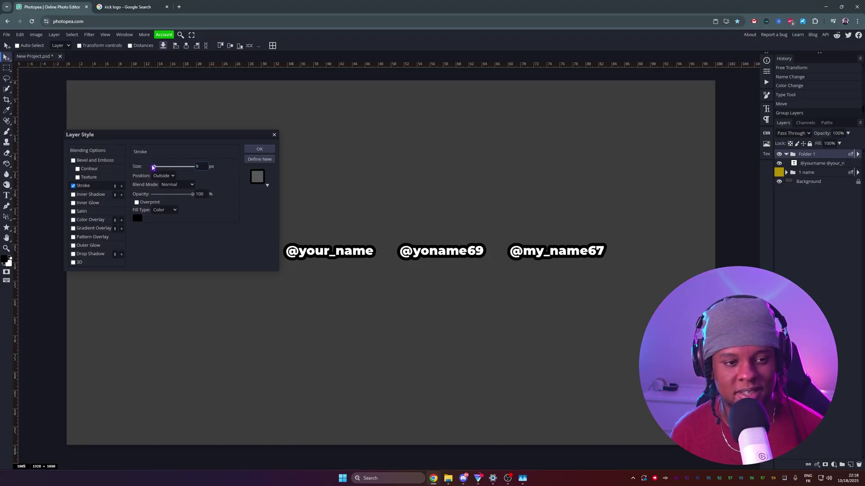
{"action": "left_click_drag", "start_coordinate": [154, 168], "coordinate": [154, 168]}
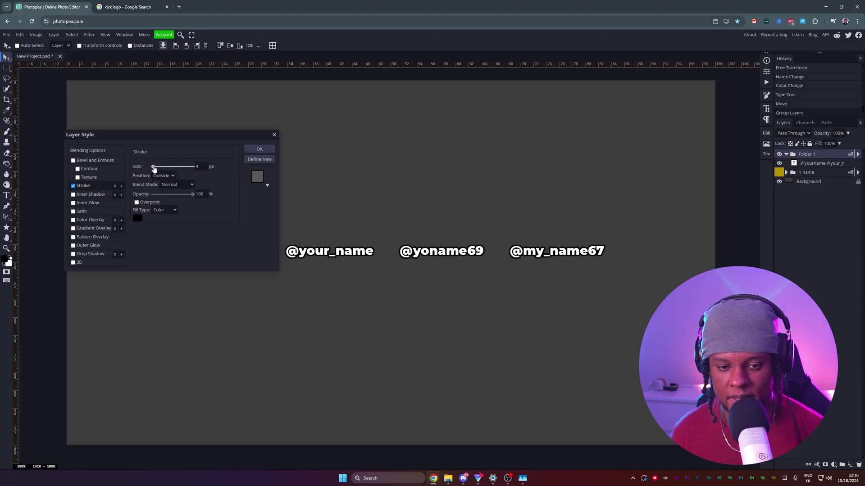
{"action": "left_click", "coordinate": [121, 186]}
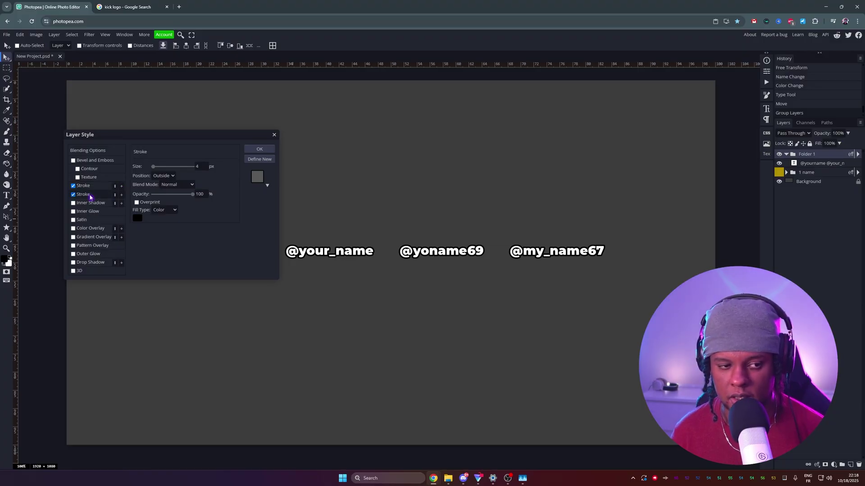
{"action": "left_click", "coordinate": [138, 218]}
{"action": "left_click_drag", "start_coordinate": [115, 155], "coordinate": [104, 145]}
{"action": "left_click", "coordinate": [250, 151]}
{"action": "left_click_drag", "start_coordinate": [155, 169], "coordinate": [155, 169]}
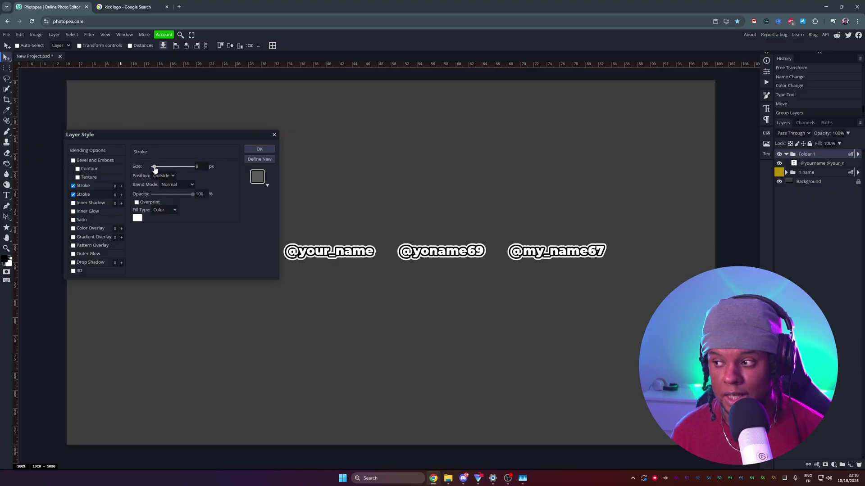
{"action": "left_click", "coordinate": [255, 152]}
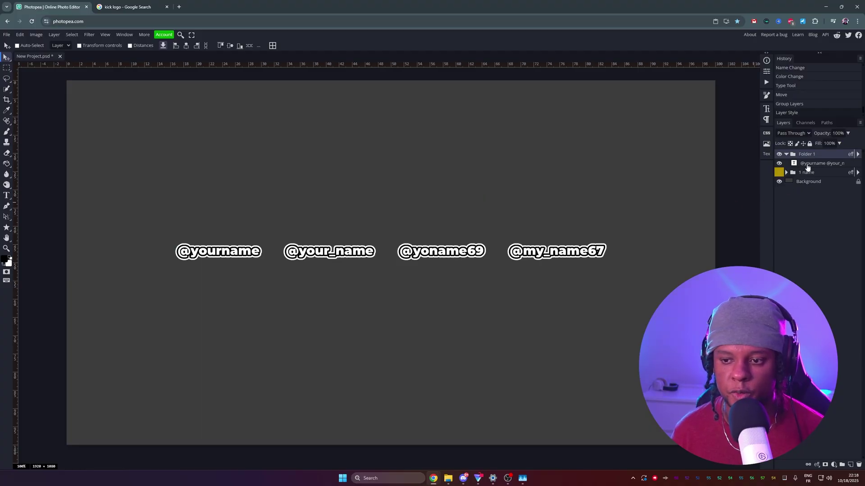
{"action": "left_click", "coordinate": [807, 165]}
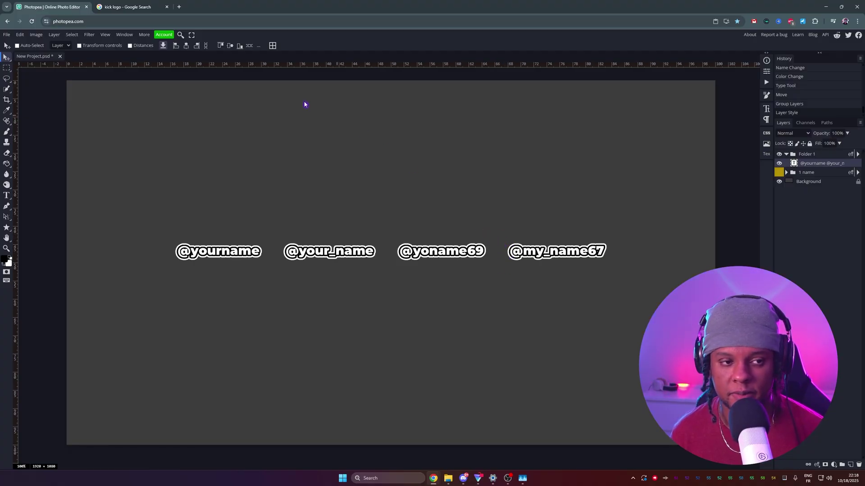
Copy the Kick logo image from the Google results tab
{"action": "key", "text": "ctrl+Tab"}
{"action": "right_click", "coordinate": [688, 175]}
{"action": "left_click", "coordinate": [689, 275]}
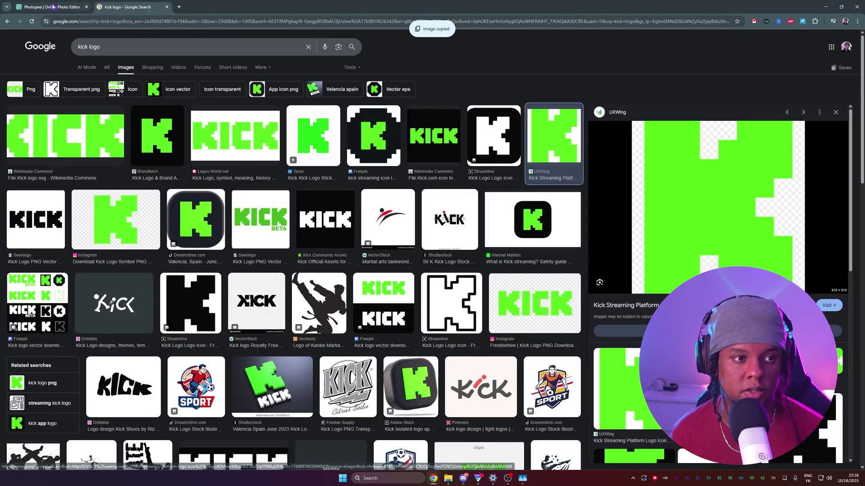
{"action": "key", "text": "ctrl+Tab"}
{"action": "key", "text": "ctrl+v"}
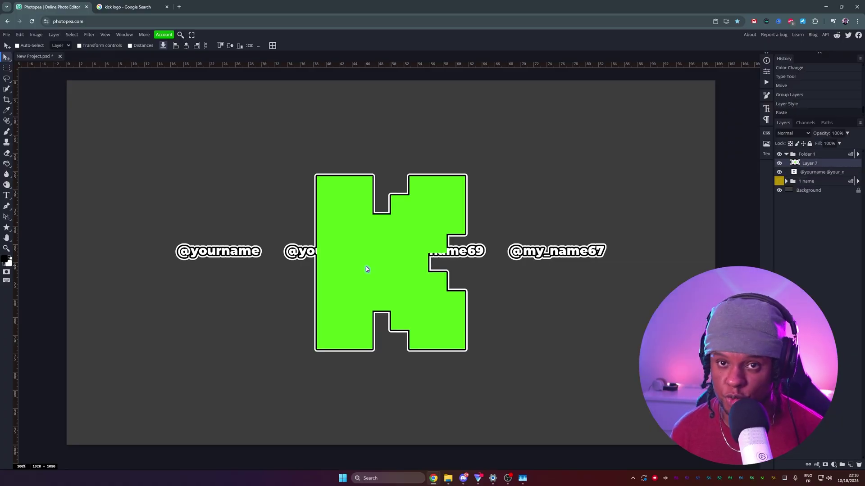
{"action": "key", "text": "ctrl+t"}
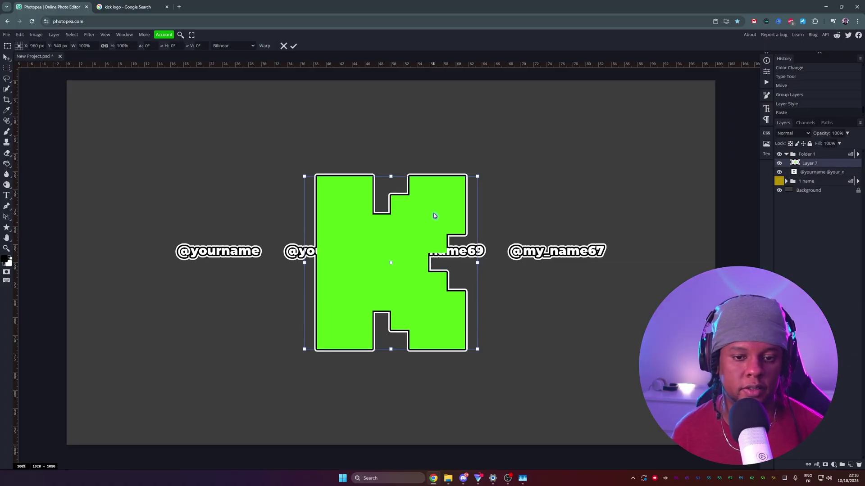
{"action": "left_click_drag", "start_coordinate": [413, 222], "coordinate": [244, 203]}
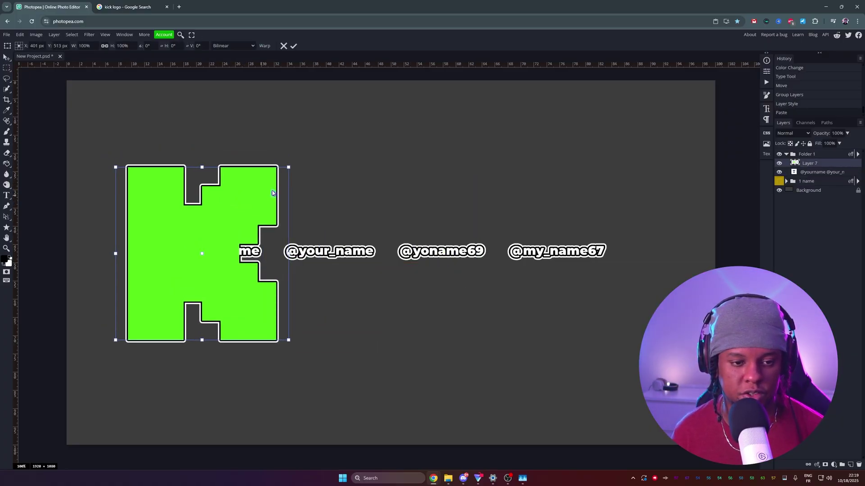
{"action": "left_click_drag", "start_coordinate": [290, 167], "coordinate": [176, 238]}
{"action": "key", "text": "Return"}
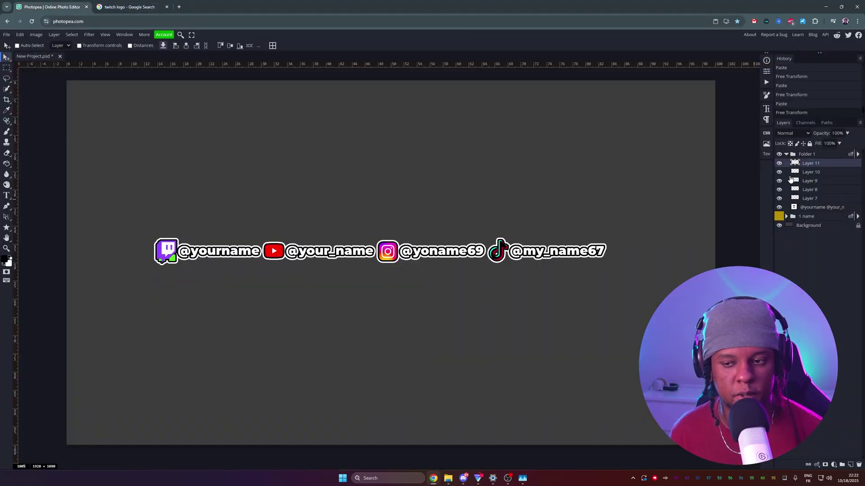
Move the Twitch logo layer below Layer 7, show it and hide the Kick icon
{"action": "left_click", "coordinate": [779, 163]}
{"action": "left_click", "coordinate": [780, 164]}
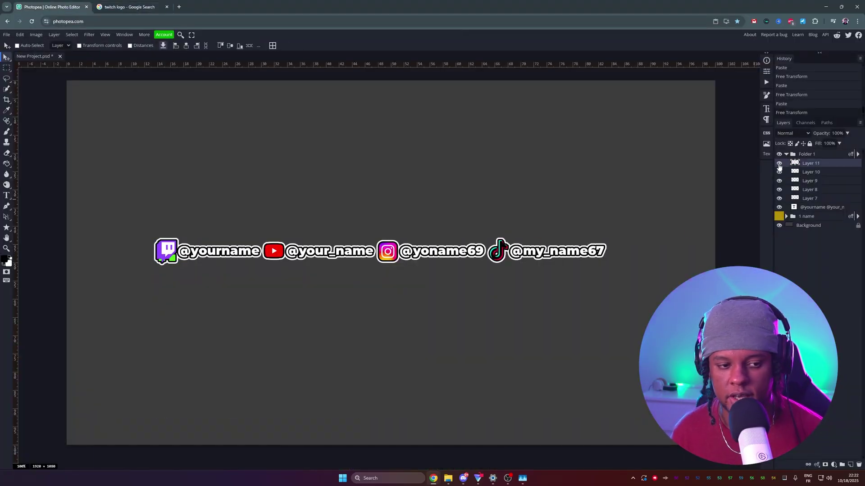
{"action": "left_click", "coordinate": [779, 164]}
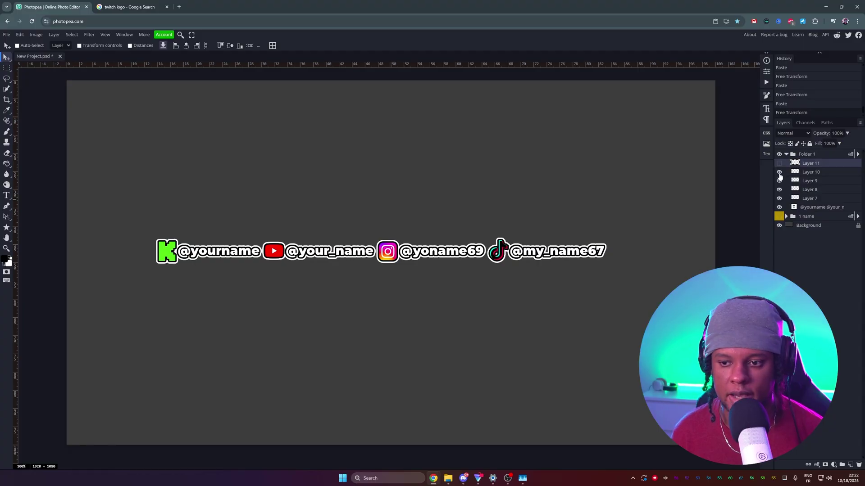
{"action": "left_click", "coordinate": [780, 173]}
{"action": "left_click", "coordinate": [779, 172]}
{"action": "left_click_drag", "start_coordinate": [795, 163], "coordinate": [794, 203]}
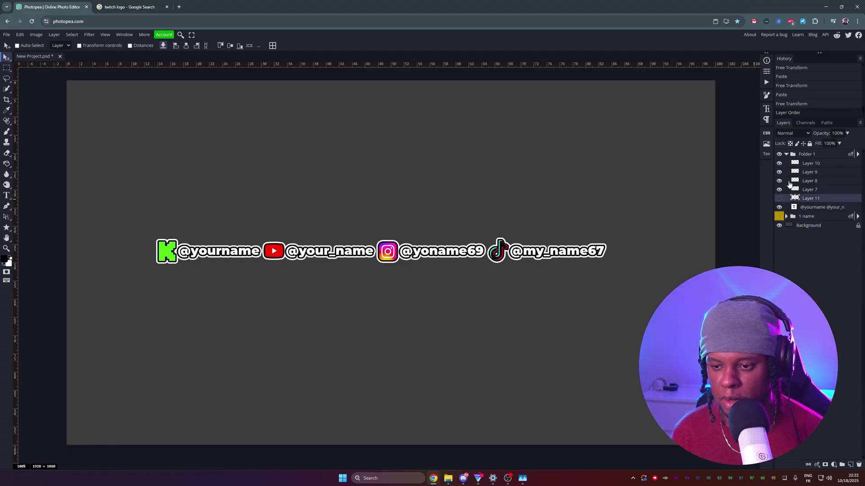
{"action": "left_click", "coordinate": [780, 199]}
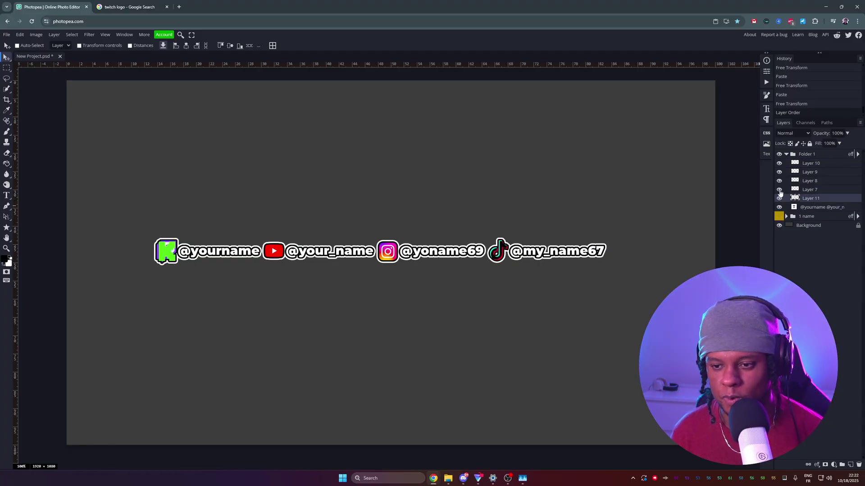
{"action": "left_click", "coordinate": [779, 189]}
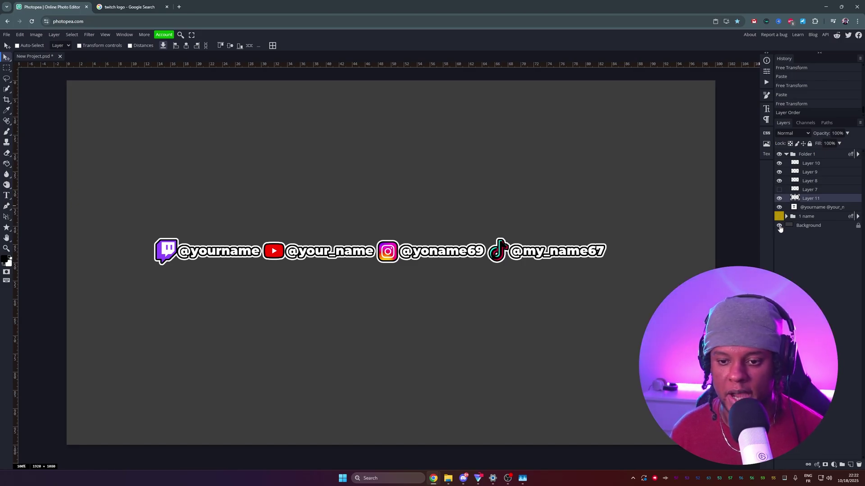
Hide the Background for transparency, show the "1 name" group and move it lower
{"action": "left_click", "coordinate": [779, 226]}
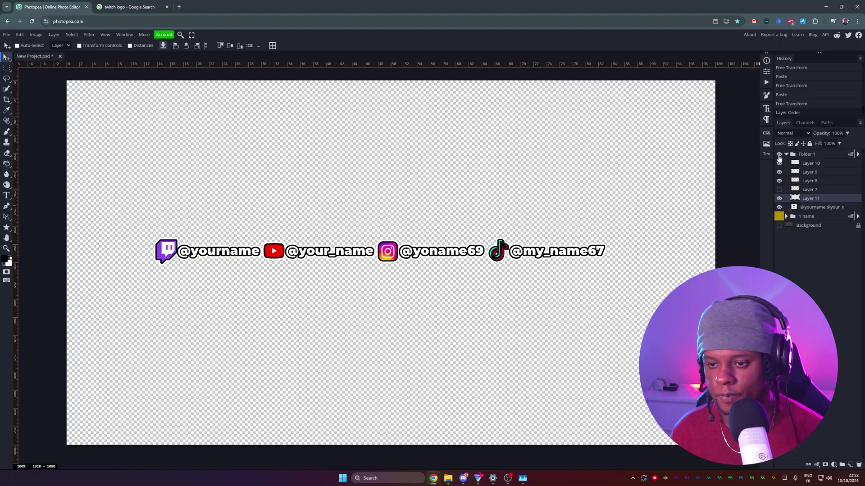
{"action": "left_click", "coordinate": [779, 217]}
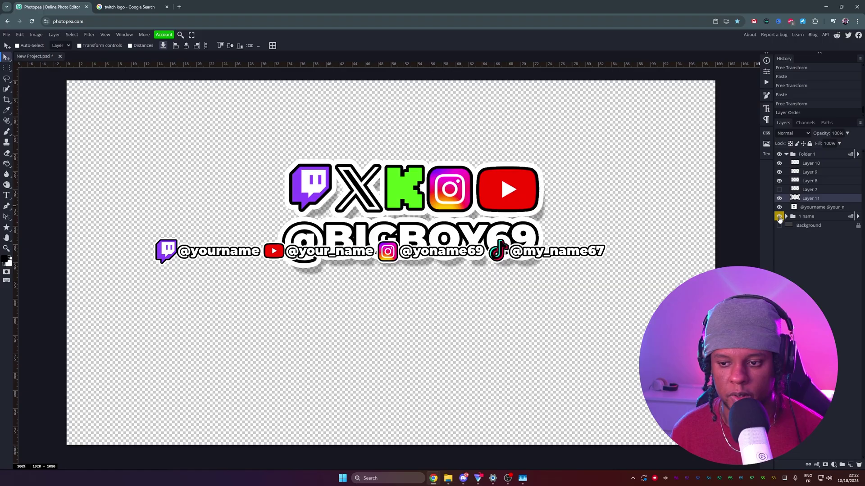
{"action": "left_click", "coordinate": [808, 217]}
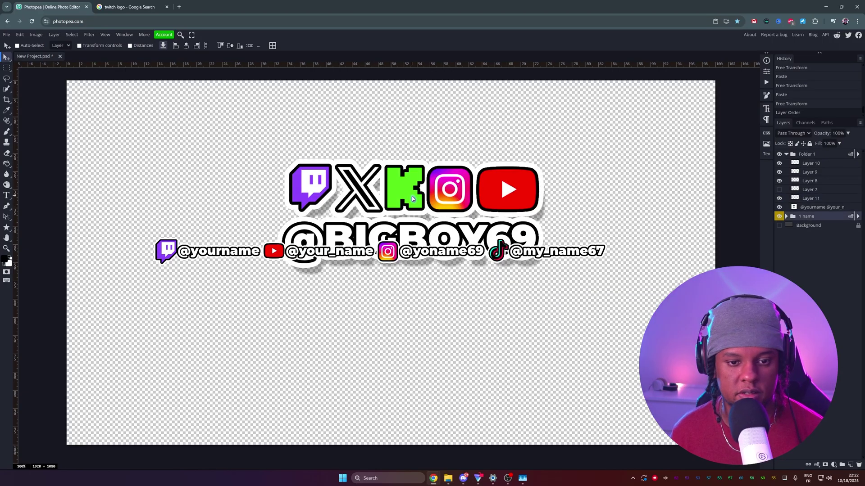
{"action": "left_click_drag", "start_coordinate": [441, 183], "coordinate": [423, 230]}
{"action": "left_click", "coordinate": [804, 154]}
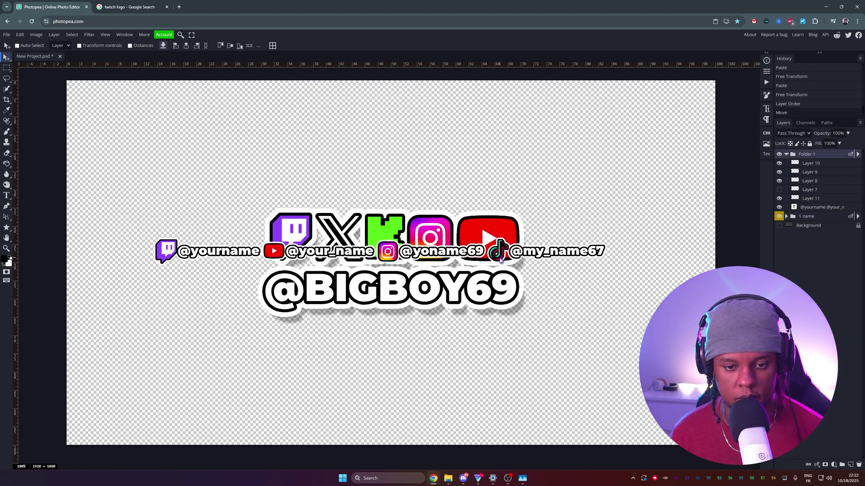
{"action": "mouse_move", "coordinate": [500, 259]}
{"action": "left_mouse_down"}
{"action": "mouse_move", "coordinate": [504, 292]}
{"action": "mouse_move", "coordinate": [509, 263]}
{"action": "left_mouse_up"}
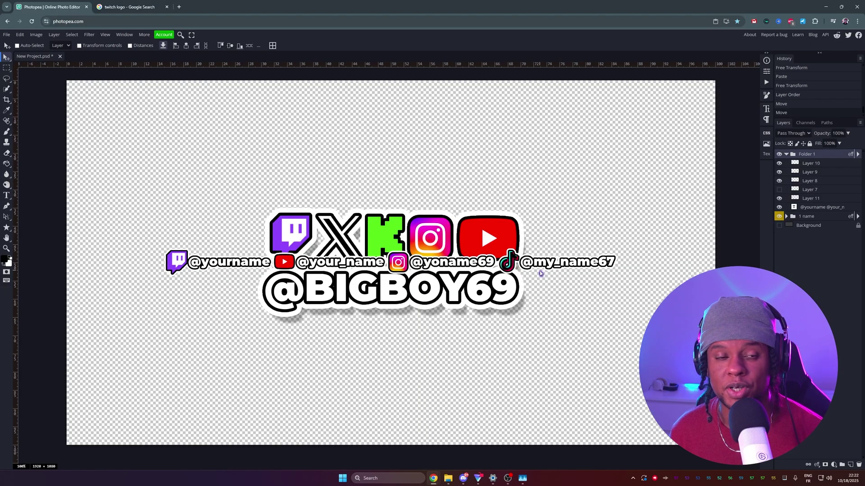
{"action": "key", "text": "c"}
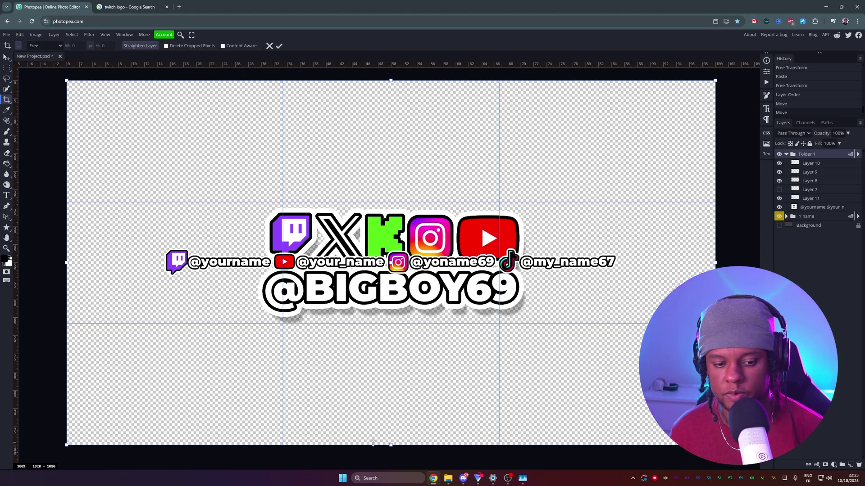
{"action": "left_click_drag", "start_coordinate": [391, 446], "coordinate": [395, 329]}
{"action": "mouse_move", "coordinate": [716, 263]}
{"action": "left_mouse_down"}
{"action": "mouse_move", "coordinate": [696, 262]}
{"action": "mouse_move", "coordinate": [716, 263]}
{"action": "left_mouse_up"}
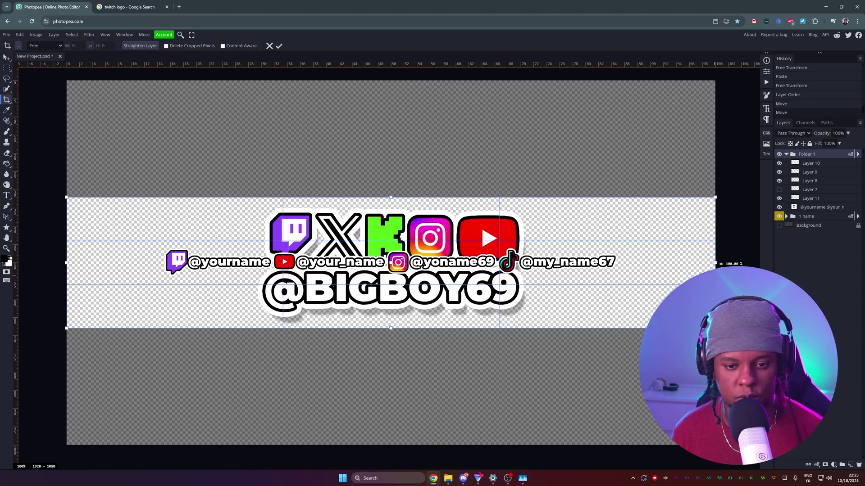
{"action": "key", "text": "Return"}
Rename the handles group "Multi name" and hide it
{"action": "double_click", "coordinate": [806, 155]}
{"action": "type", "text": "Mult nna"}
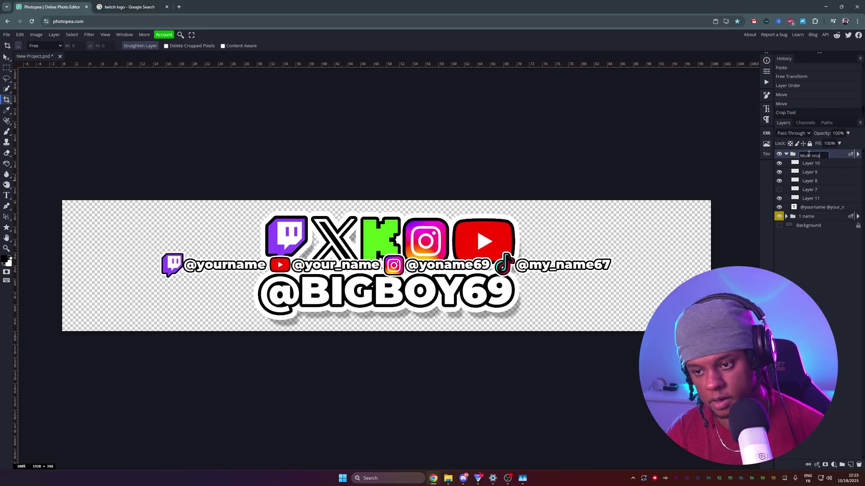
{"action": "key", "text": "Return"}
{"action": "left_click", "coordinate": [779, 154]}
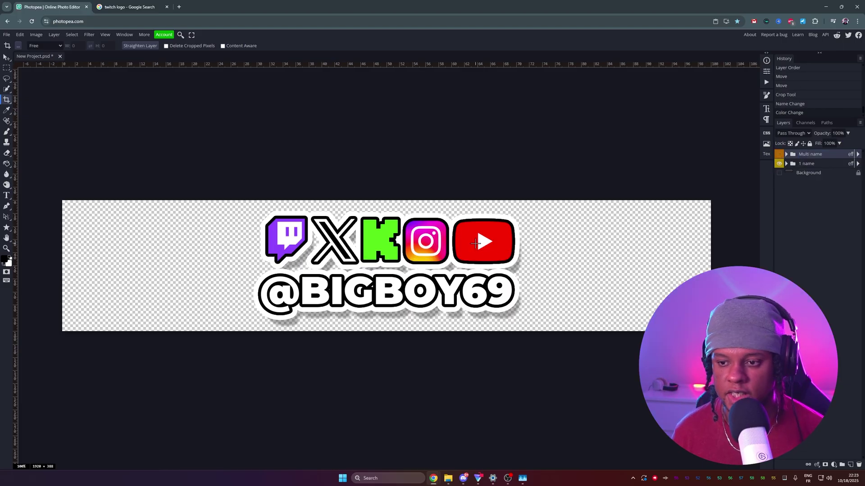
Export the strip as PNG, saving it as '1 name.png' in the Social media overlay template folder
{"action": "key", "text": "v"}
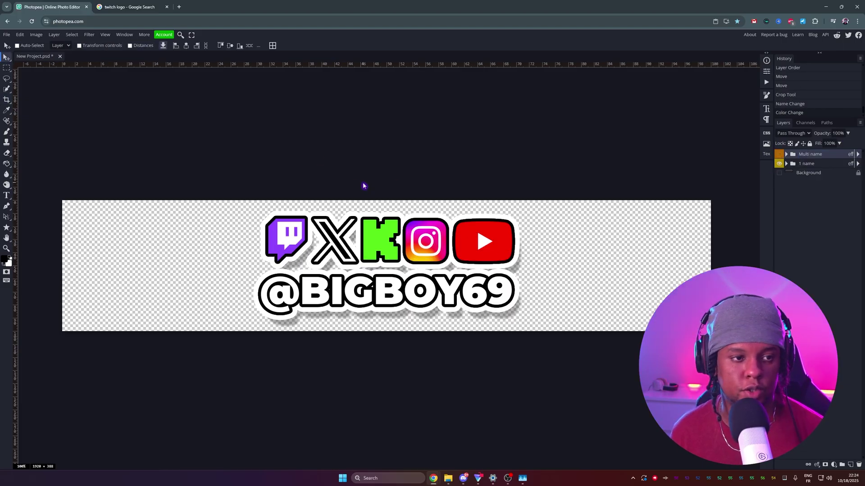
{"action": "left_click", "coordinate": [7, 35]}
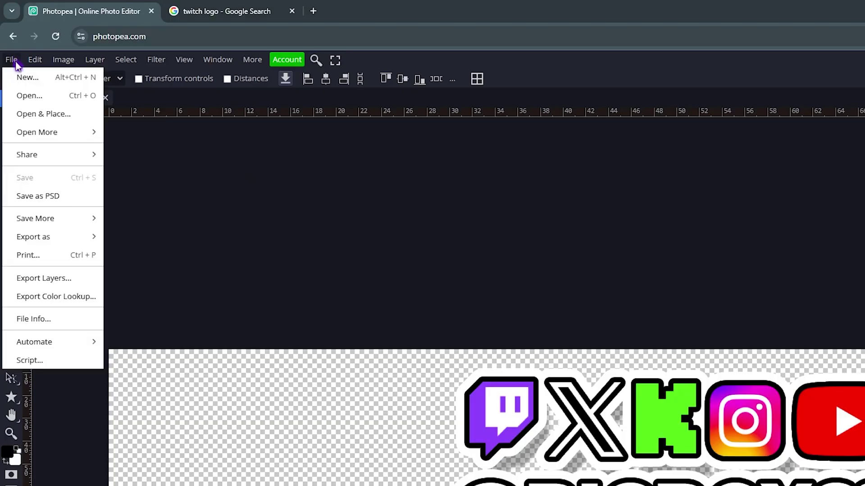
{"action": "mouse_move", "coordinate": [63, 236]}
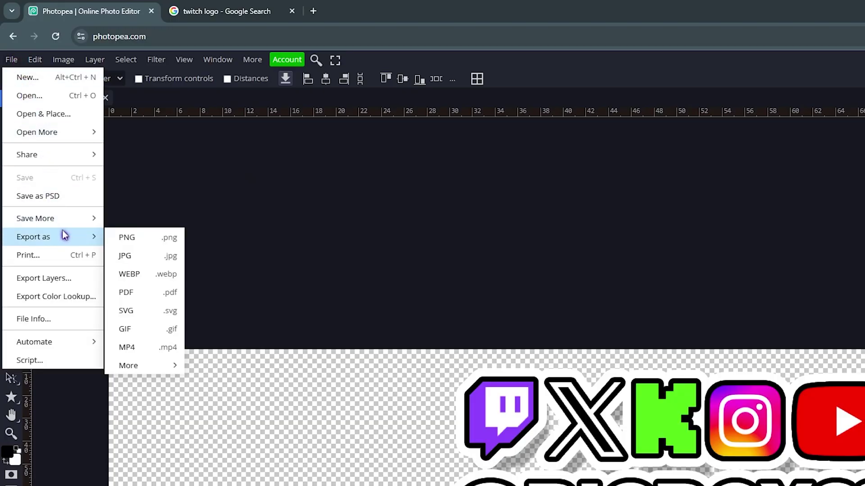
{"action": "left_click", "coordinate": [151, 246]}
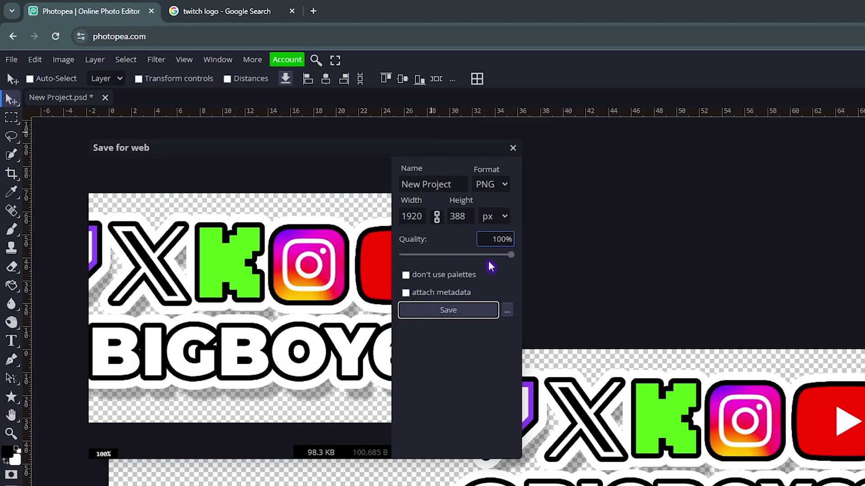
{"action": "left_click", "coordinate": [448, 313]}
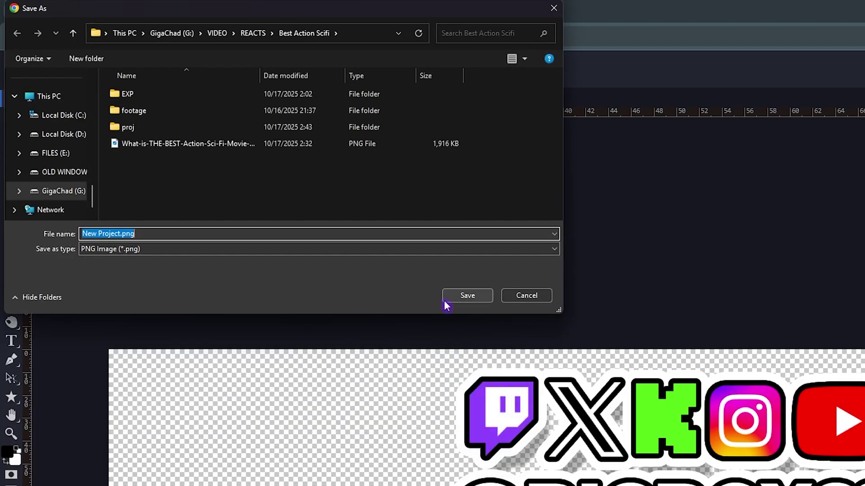
{"action": "left_click_drag", "start_coordinate": [197, 12], "coordinate": [440, 68]}
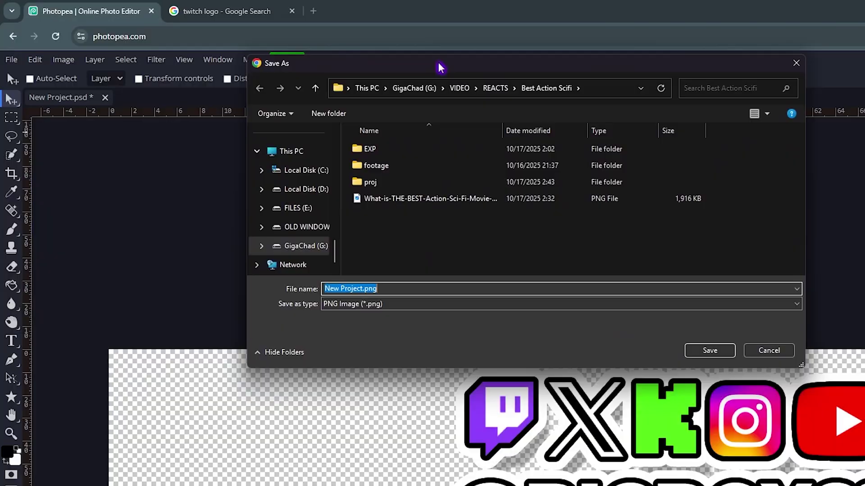
{"action": "type", "text": "a"}
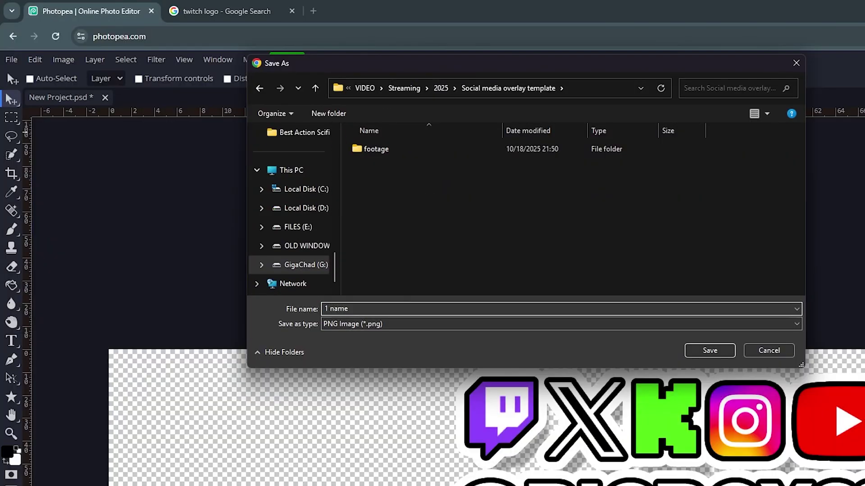
{"action": "type", "text": "me"}
{"action": "key", "text": "Return"}
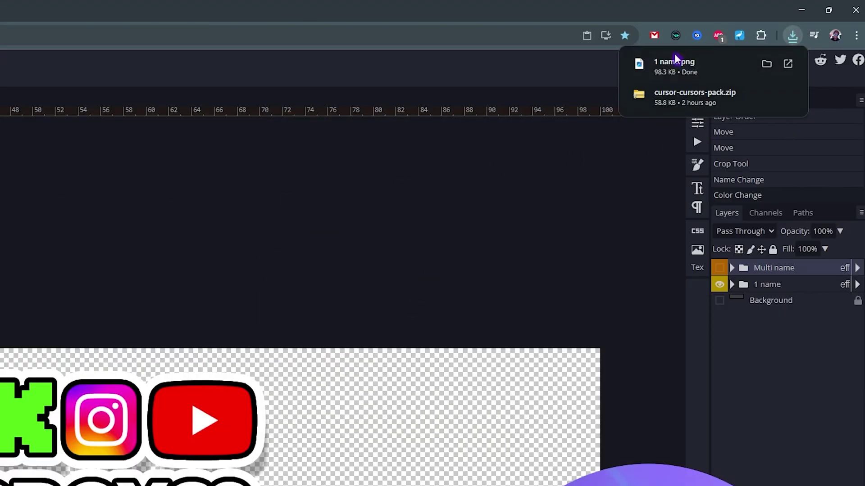
{"action": "left_click", "coordinate": [662, 74]}
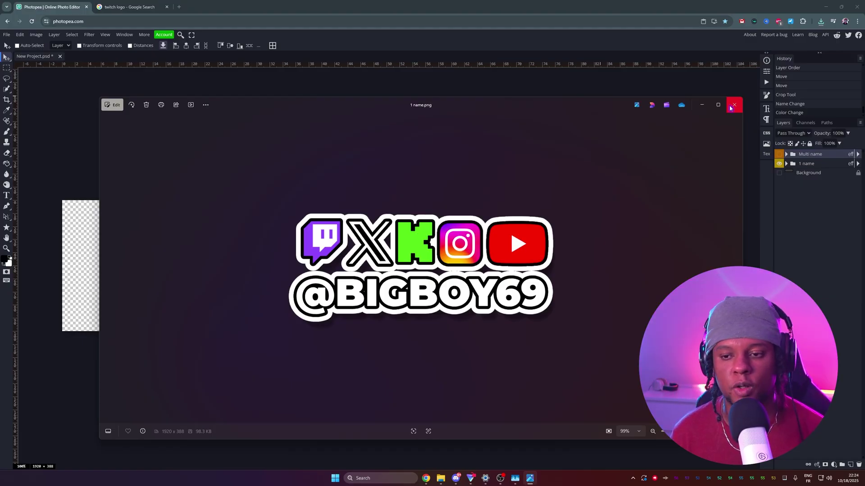
{"action": "left_click", "coordinate": [731, 108]}
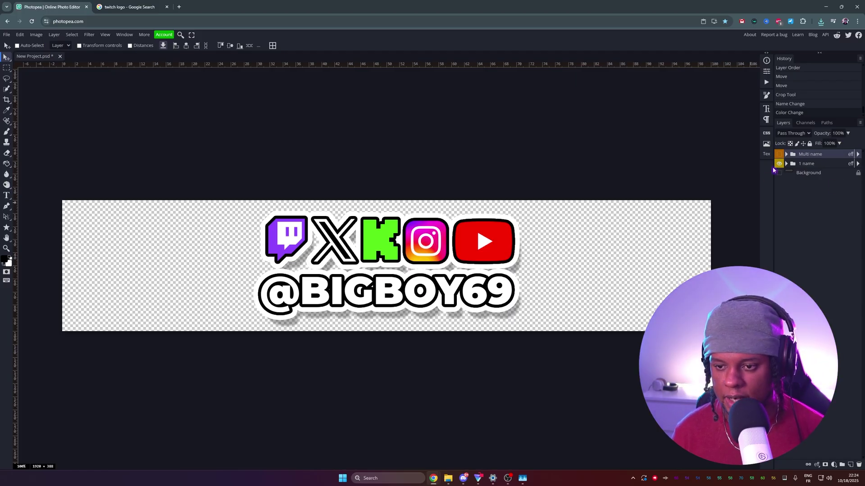
Hide the 1 name group, show Multi name, then trial a crop around the handles row and cancel
{"action": "left_click", "coordinate": [780, 164]}
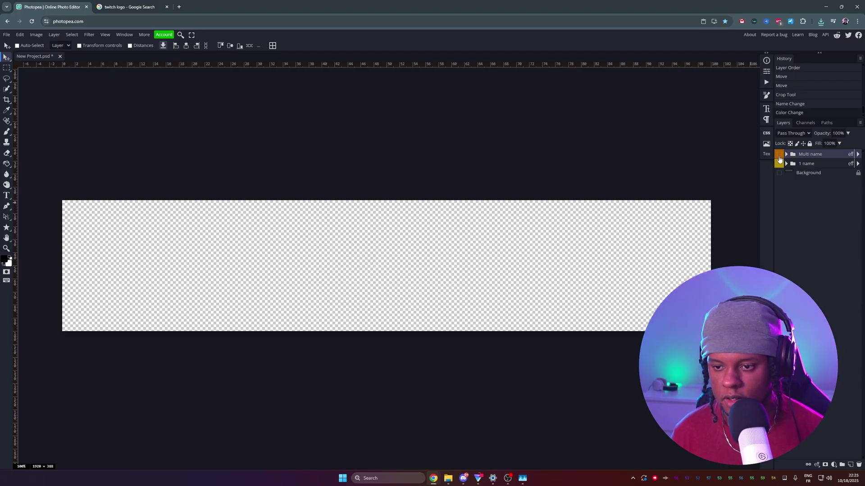
{"action": "left_click", "coordinate": [780, 155]}
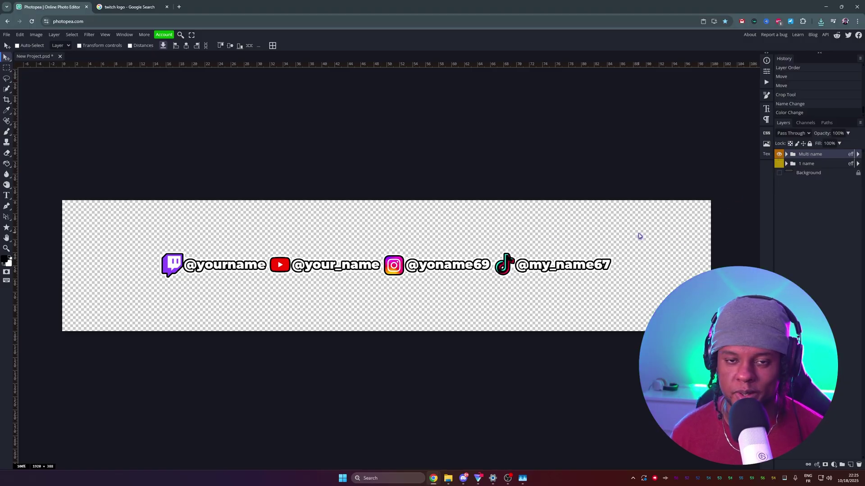
{"action": "key", "text": "c"}
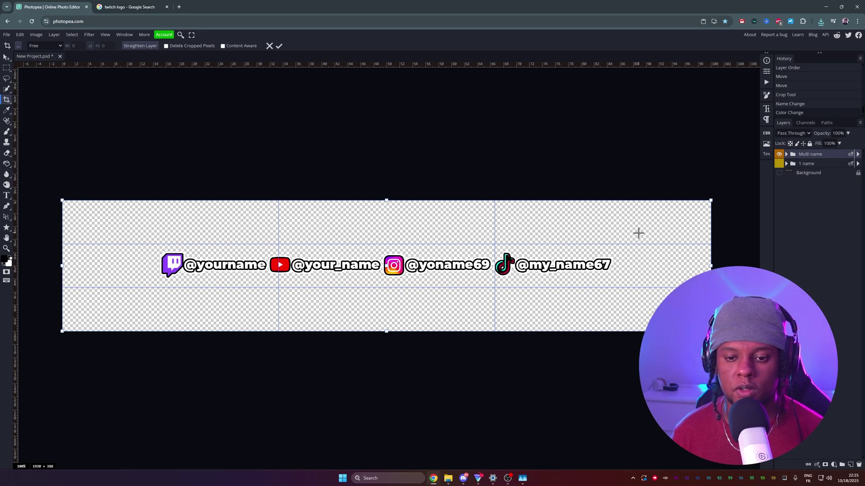
{"action": "left_click_drag", "start_coordinate": [712, 265], "coordinate": [617, 265]}
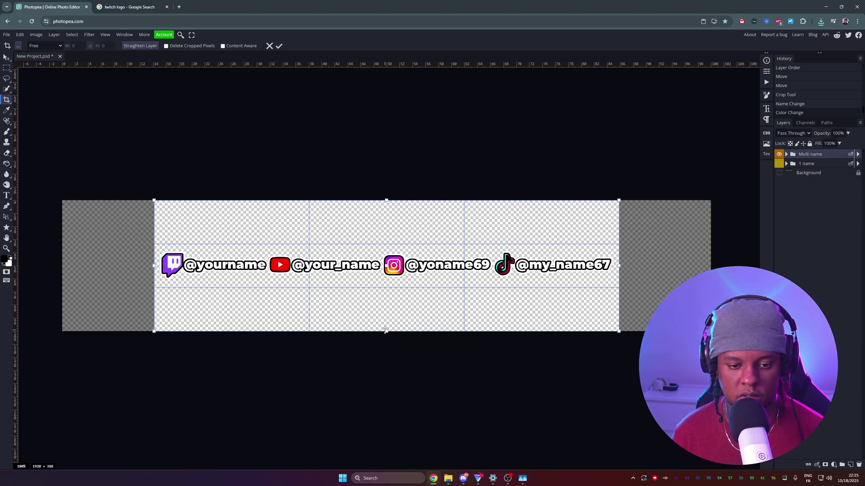
{"action": "left_click_drag", "start_coordinate": [393, 329], "coordinate": [401, 280]}
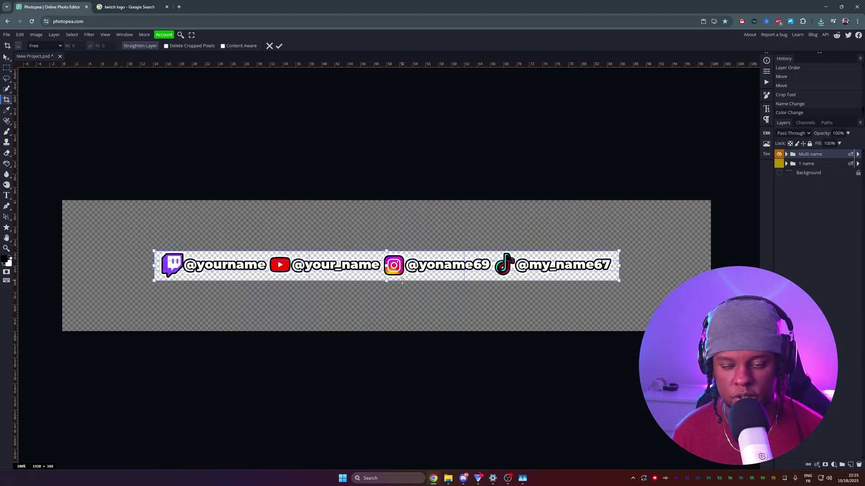
{"action": "key", "text": "Escape"}
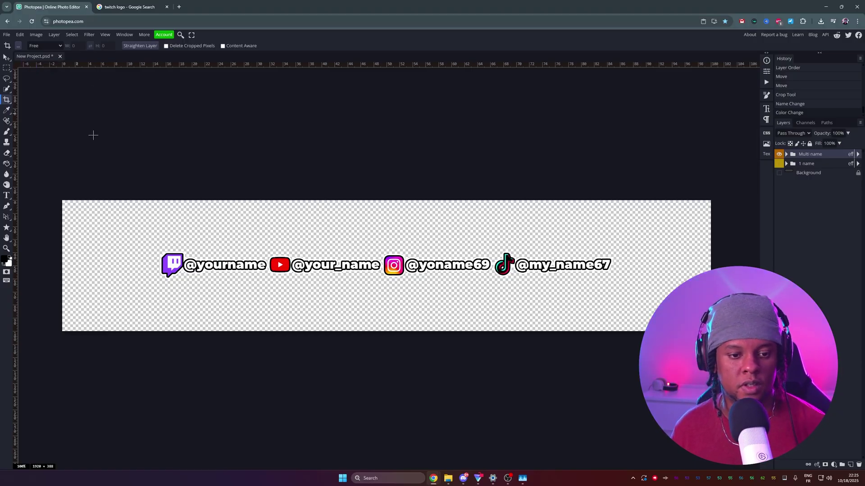
Export the handles strip as a PNG named 'multi name'
{"action": "left_click", "coordinate": [6, 35]}
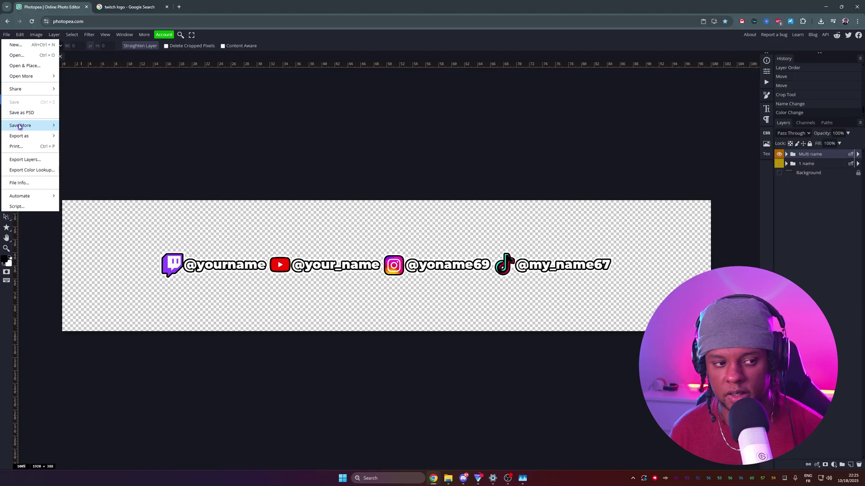
{"action": "mouse_move", "coordinate": [28, 137]}
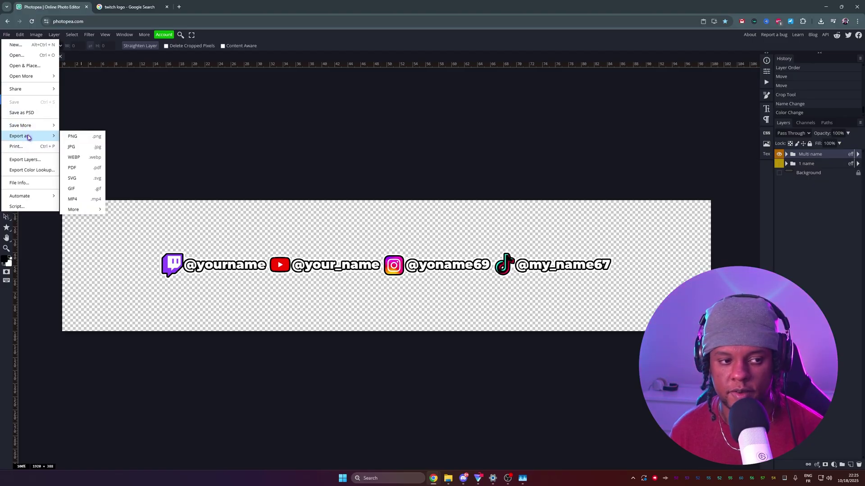
{"action": "left_click", "coordinate": [92, 140]}
{"action": "left_click", "coordinate": [264, 178]}
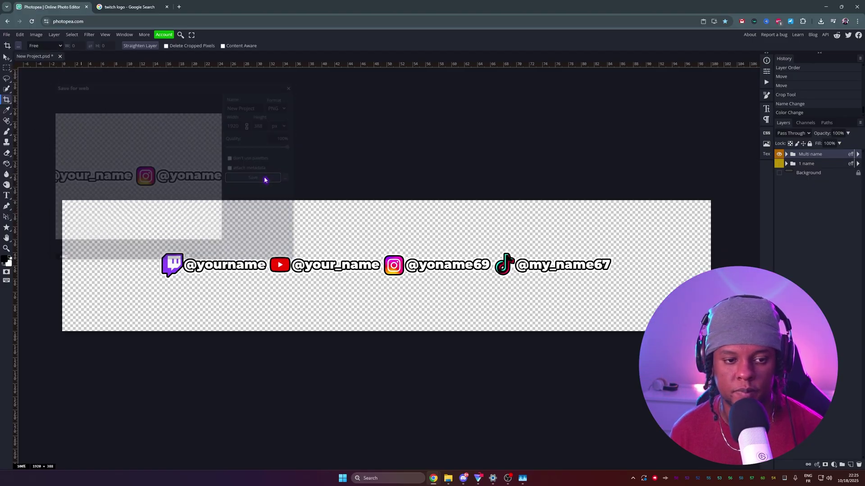
{"action": "type", "text": "multi name"}
{"action": "key", "text": "Return"}
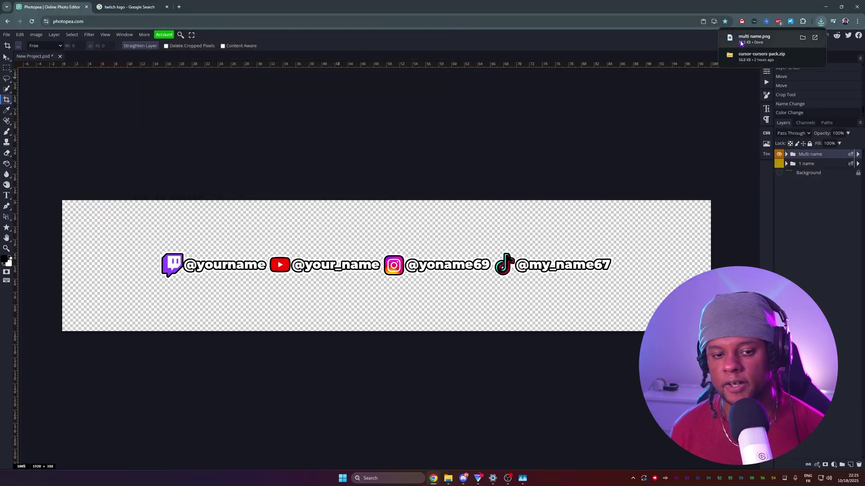
Preview the downloaded multi name.png, close it, and bring OBS Studio to the front
{"action": "left_click", "coordinate": [741, 44]}
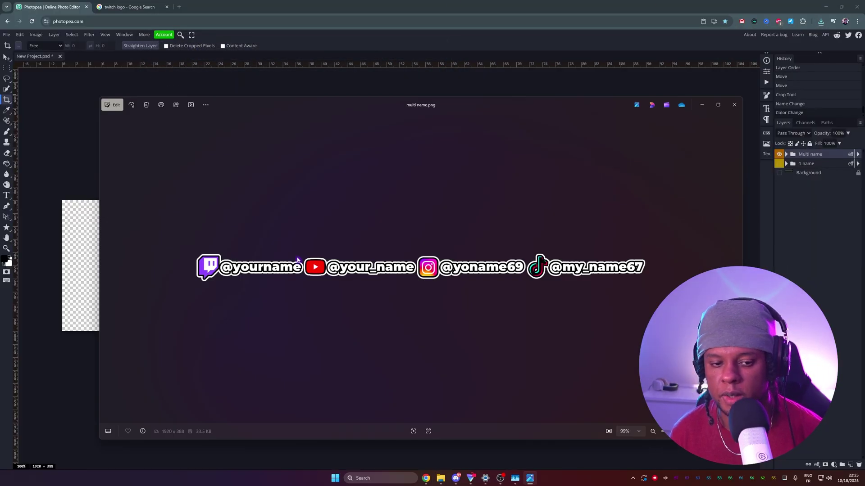
{"action": "left_click", "coordinate": [731, 110]}
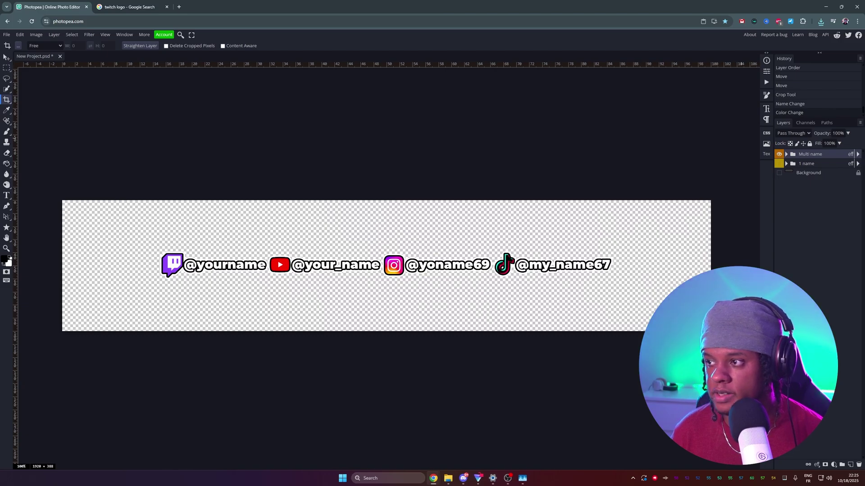
{"action": "left_click", "coordinate": [507, 479]}
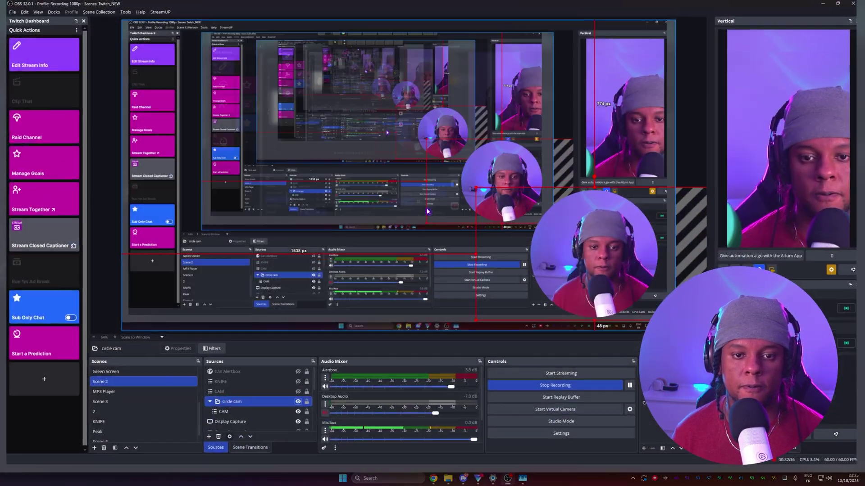
Create a new Image source in the scene with a placeholder name
{"action": "left_click", "coordinate": [205, 442]}
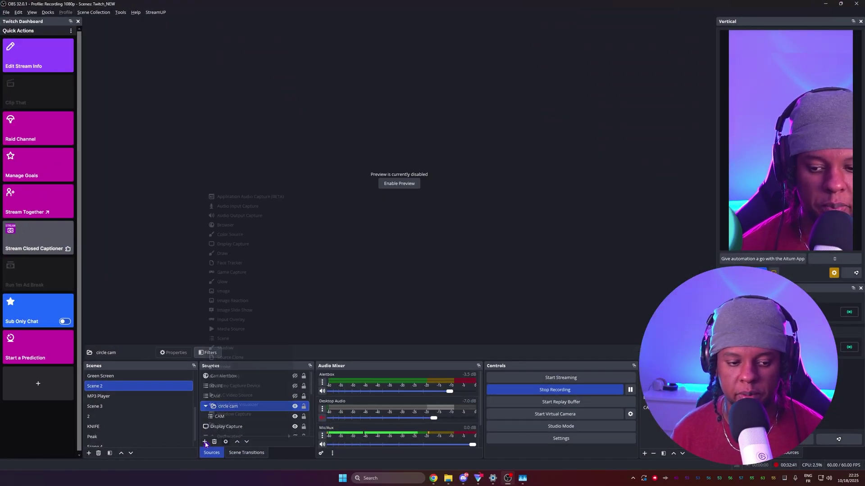
{"action": "left_click", "coordinate": [279, 291]}
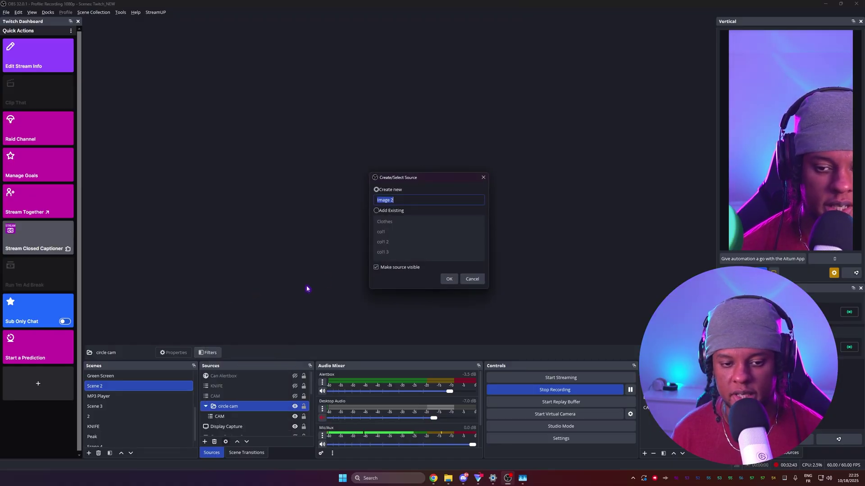
{"action": "type", "text": "dtyjertytjrthjsrt"}
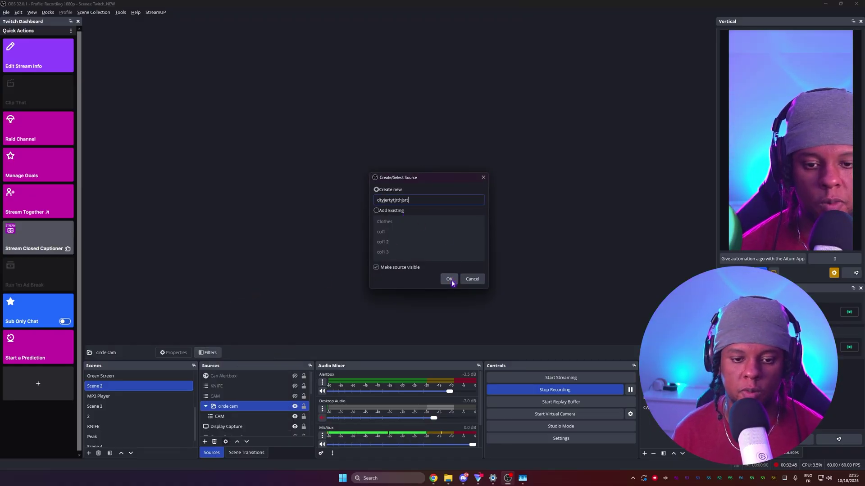
{"action": "left_click", "coordinate": [449, 279]}
Load 1 name.png from the 2025 > Social media overlay template folder into the image source
{"action": "left_click", "coordinate": [523, 237]}
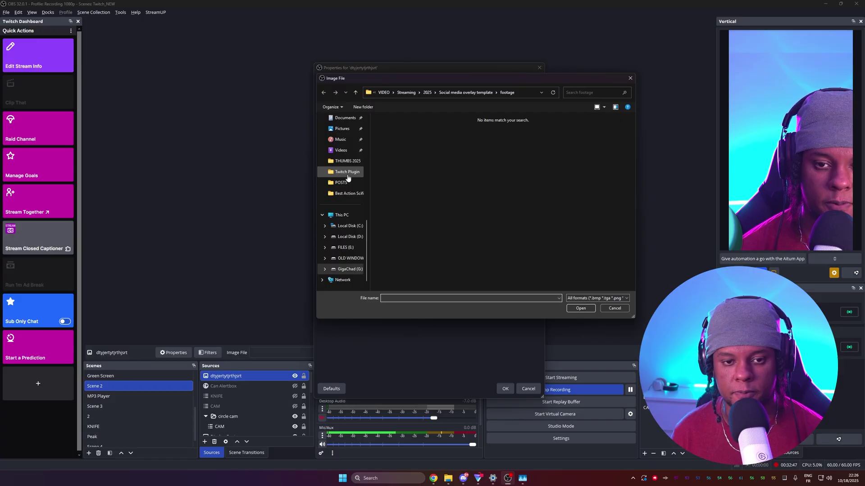
{"action": "left_click", "coordinate": [427, 92]}
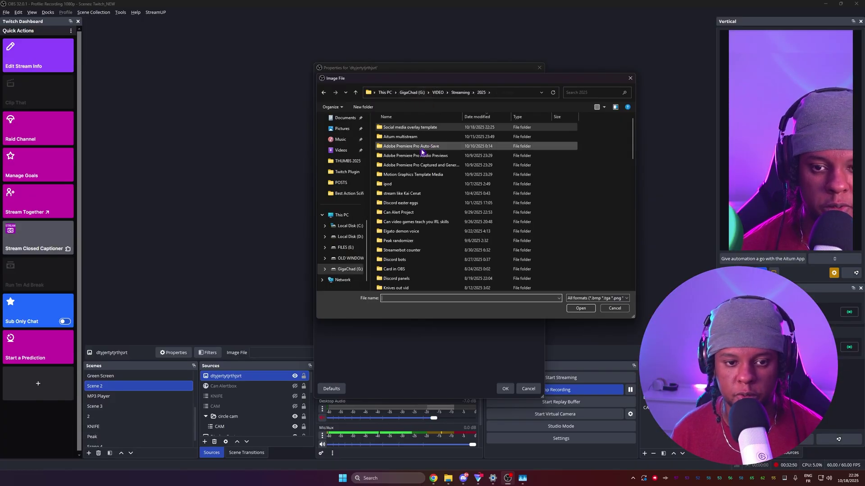
{"action": "double_click", "coordinate": [403, 128]}
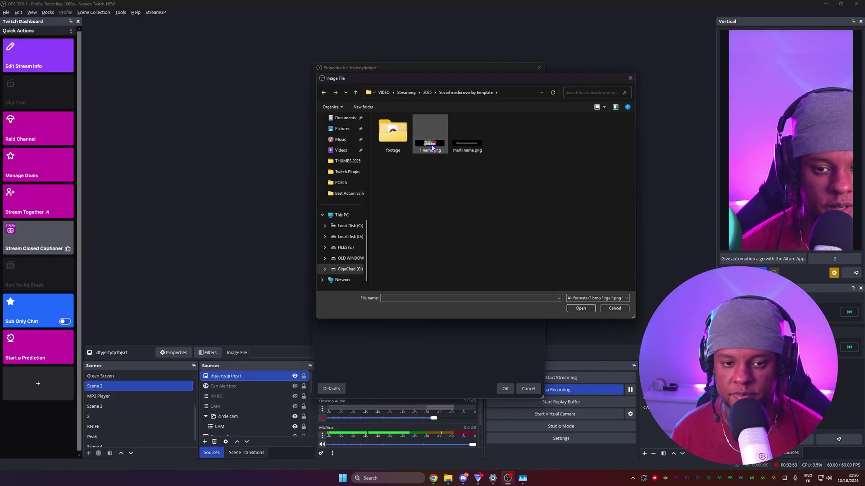
{"action": "left_click", "coordinate": [432, 148]}
{"action": "left_click", "coordinate": [581, 308]}
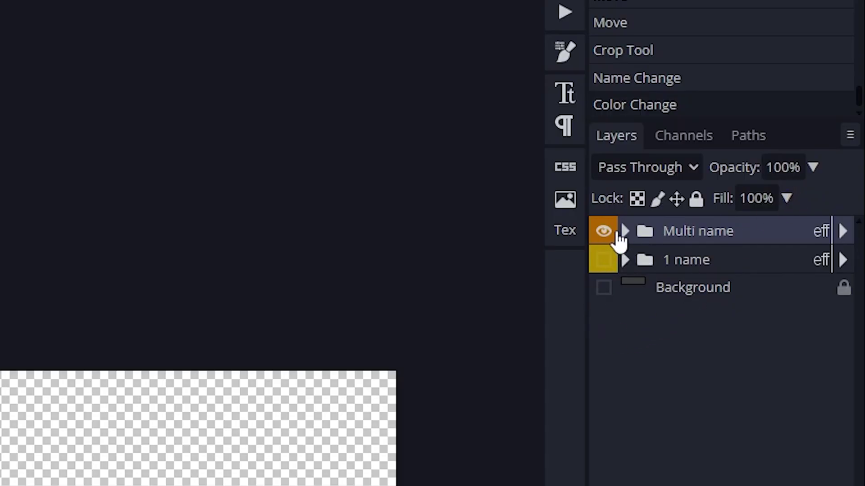
Hide the Multi name folder, show the 1 name folder and expand its layers
{"action": "left_click", "coordinate": [603, 233]}
{"action": "left_click", "coordinate": [603, 235]}
{"action": "left_click", "coordinate": [604, 260]}
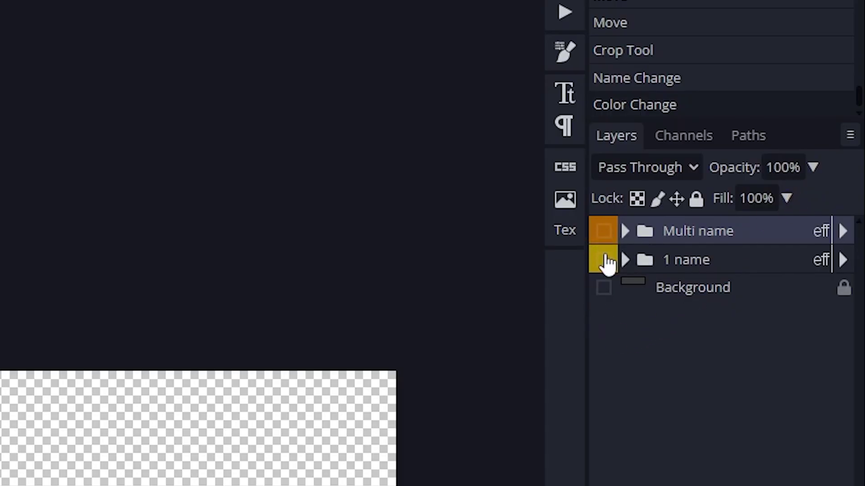
{"action": "left_click", "coordinate": [604, 261]}
{"action": "left_click", "coordinate": [604, 233]}
{"action": "left_click", "coordinate": [603, 232]}
{"action": "left_click", "coordinate": [606, 260]}
{"action": "left_click", "coordinate": [625, 260]}
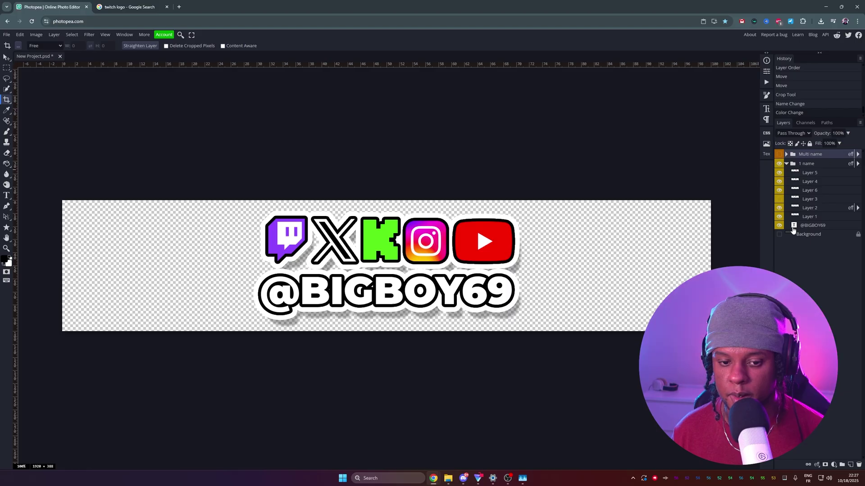
Retype the big handle text as a new sample handle and centre it horizontally on the canvas
{"action": "double_click", "coordinate": [647, 349]}
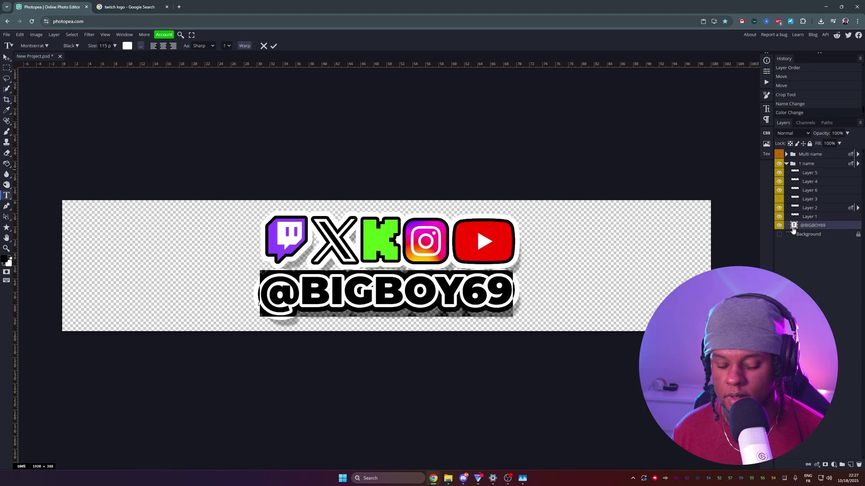
{"action": "type", "text": "@"}
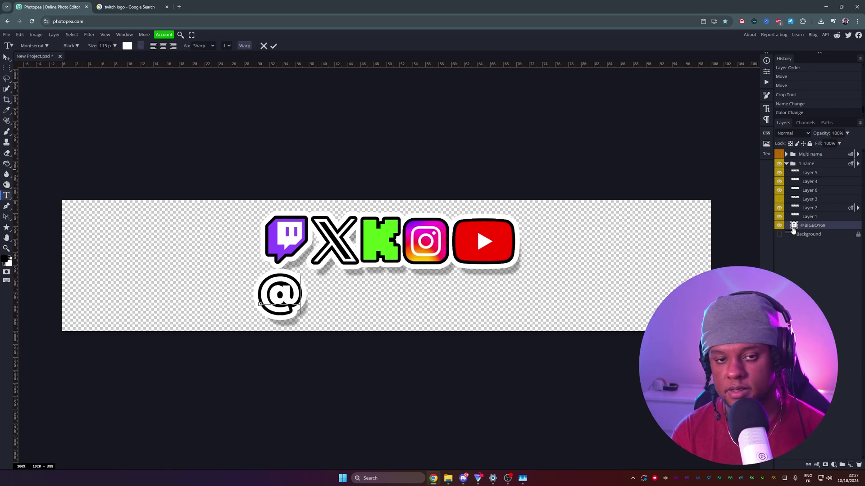
{"action": "type", "text": "zeriughqelrguhqe"}
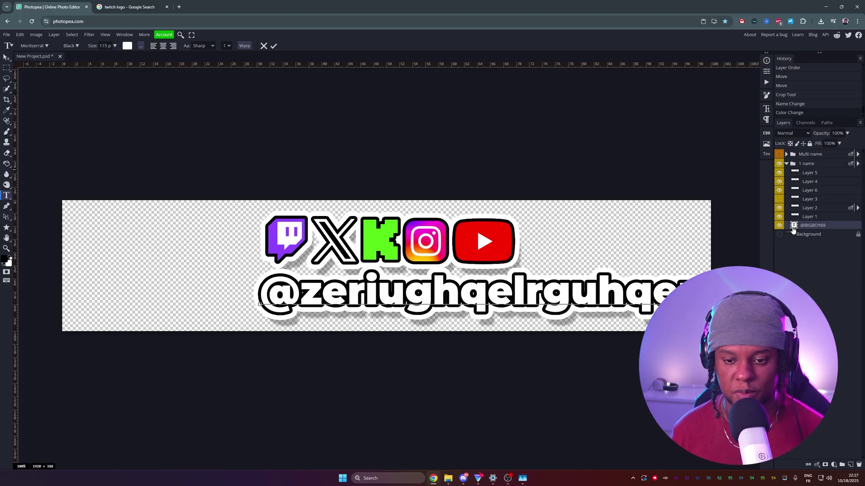
{"action": "double_click", "coordinate": [793, 226]}
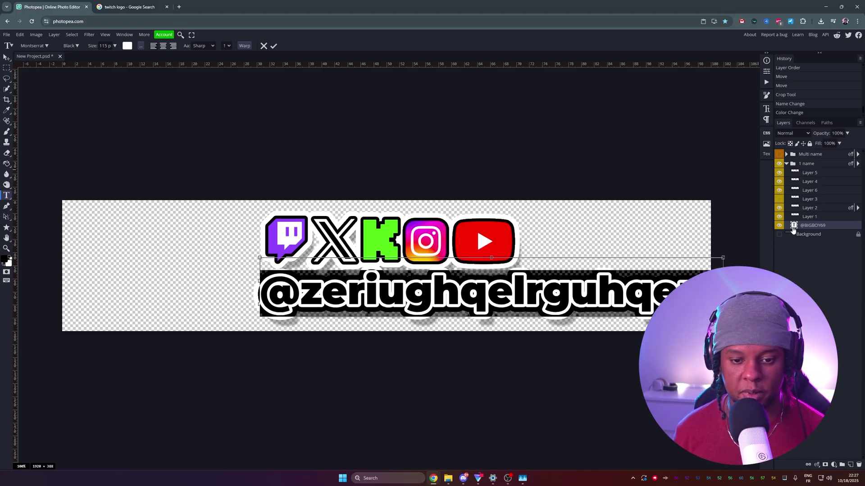
{"action": "left_click", "coordinate": [162, 49]}
{"action": "key", "text": "v"}
{"action": "key", "text": "ctrl+a"}
{"action": "key", "text": "ctrl+d"}
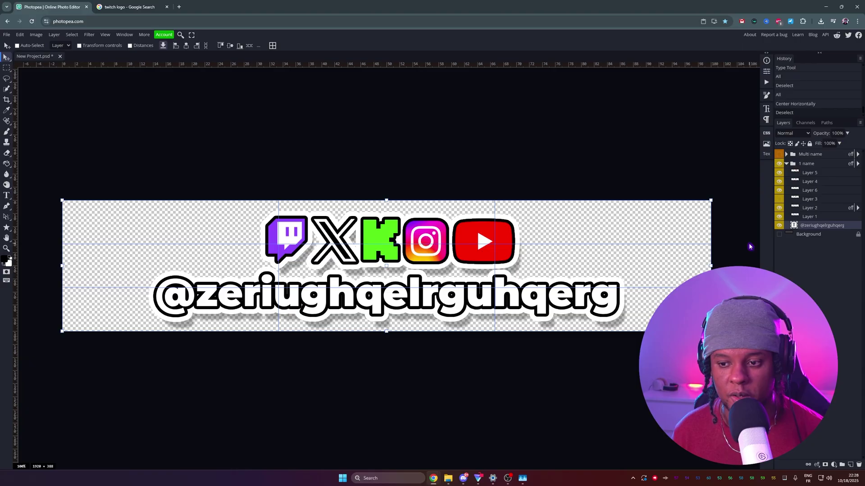
Try another handle edit, cancel it to keep the previous text, and hide the 1 name folder
{"action": "double_click", "coordinate": [793, 226]}
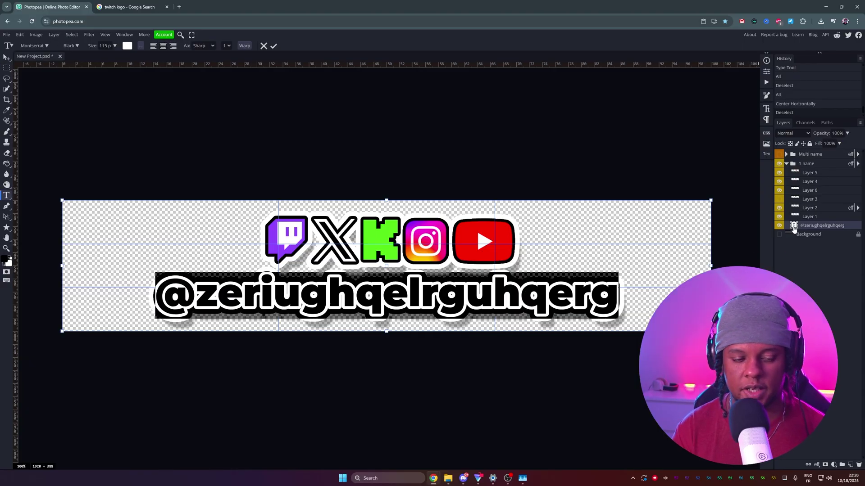
{"action": "type", "text": "àpikjhgpijhrgpiojzehj"}
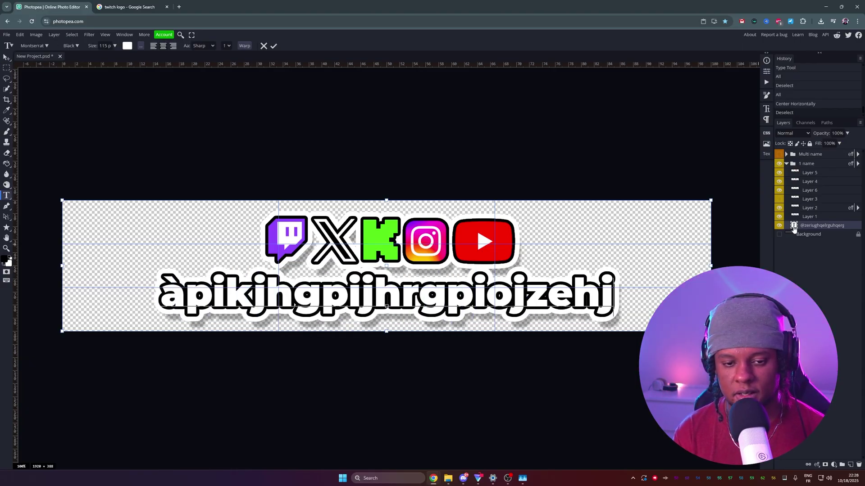
{"action": "type", "text": "ngirjri"}
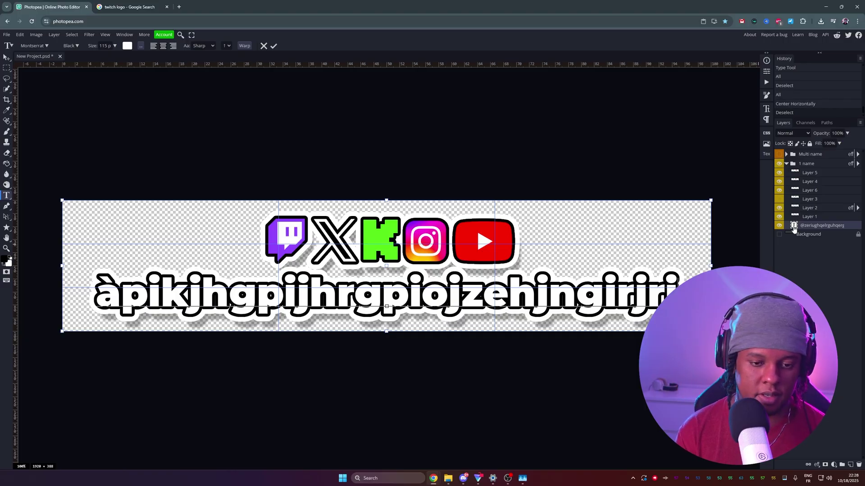
{"action": "key", "text": "Escape"}
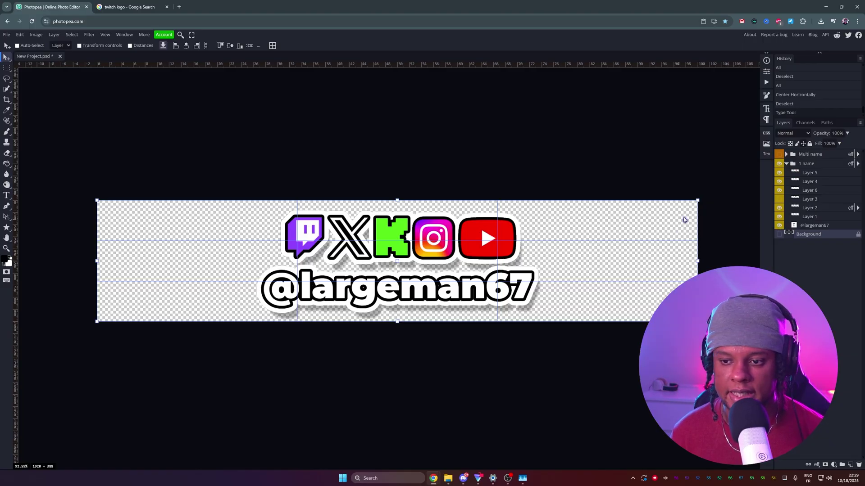
{"action": "left_click", "coordinate": [780, 165]}
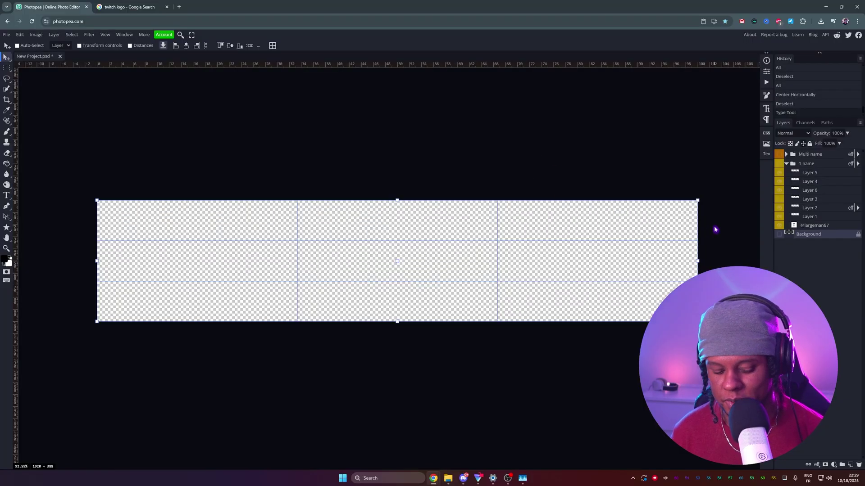
Collapse 1 name, show and expand Multi name, and hide the YouTube, Instagram and TikTok icons
{"action": "left_click", "coordinate": [785, 163]}
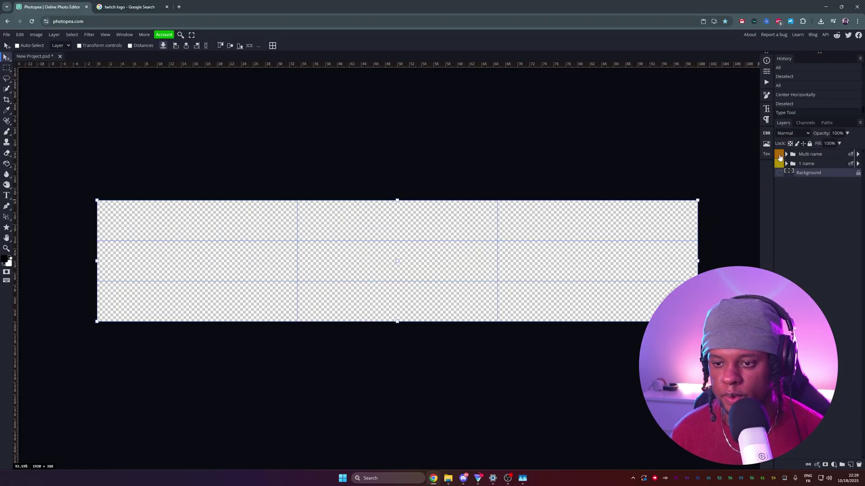
{"action": "left_click", "coordinate": [780, 155]}
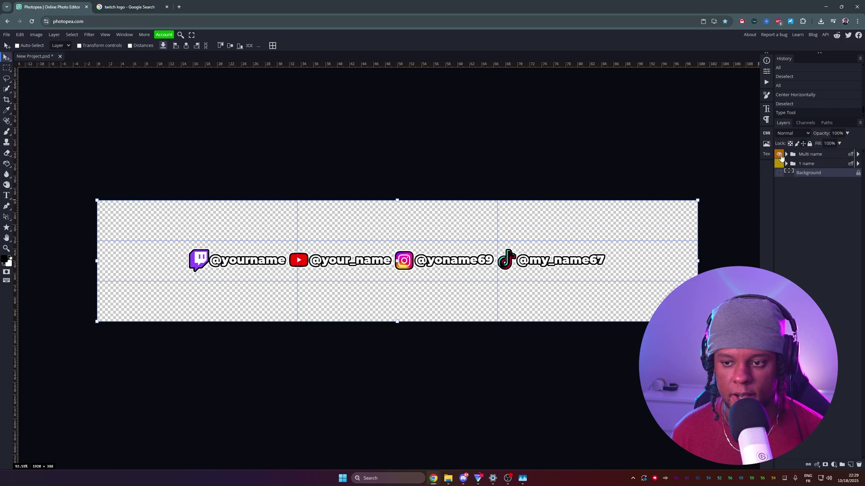
{"action": "left_click", "coordinate": [787, 155]}
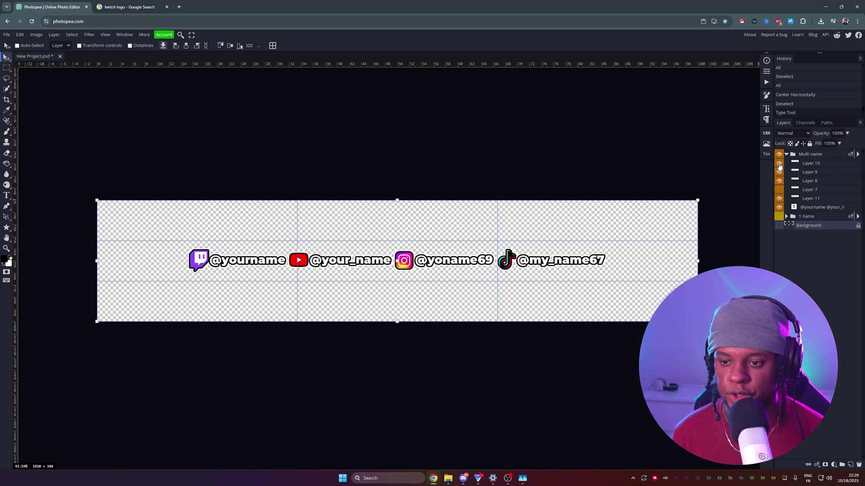
{"action": "left_click_drag", "start_coordinate": [779, 163], "coordinate": [779, 199]}
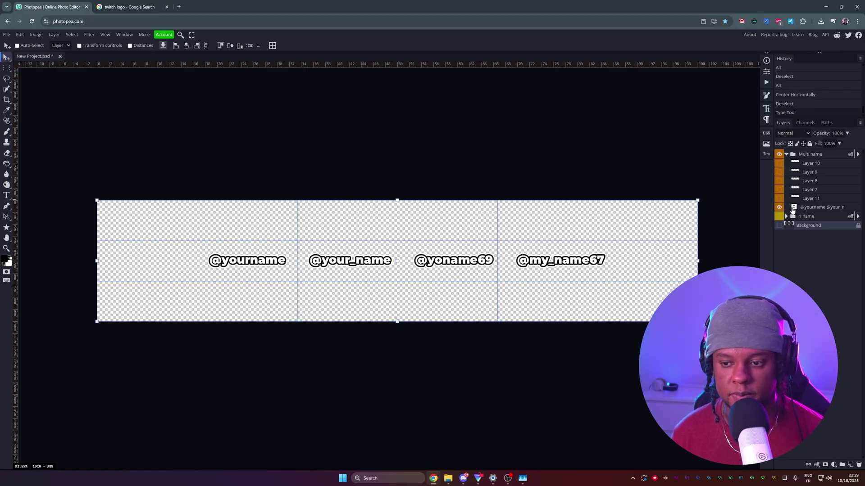
Replace the four placeholder handles in the text layer with new sample usernames and commit
{"action": "double_click", "coordinate": [792, 209]}
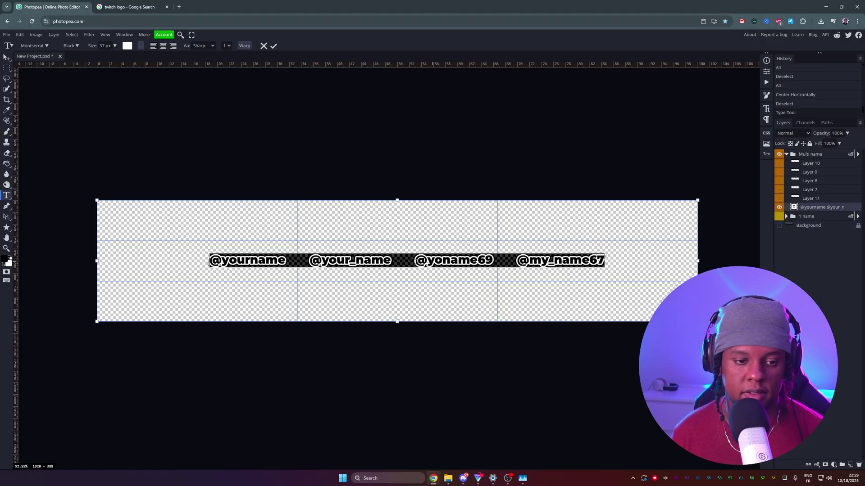
{"action": "left_click_drag", "start_coordinate": [224, 260], "coordinate": [286, 260]}
{"action": "type", "text": "bigboi"}
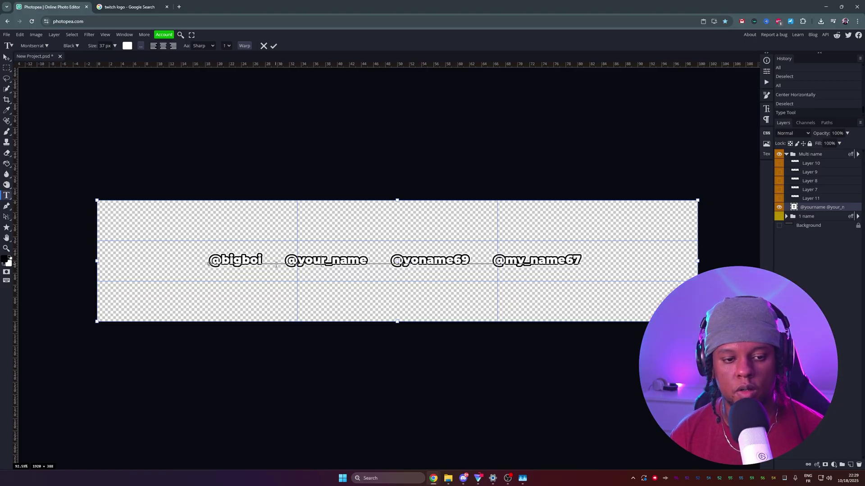
{"action": "left_click_drag", "start_coordinate": [297, 261], "coordinate": [371, 260]}
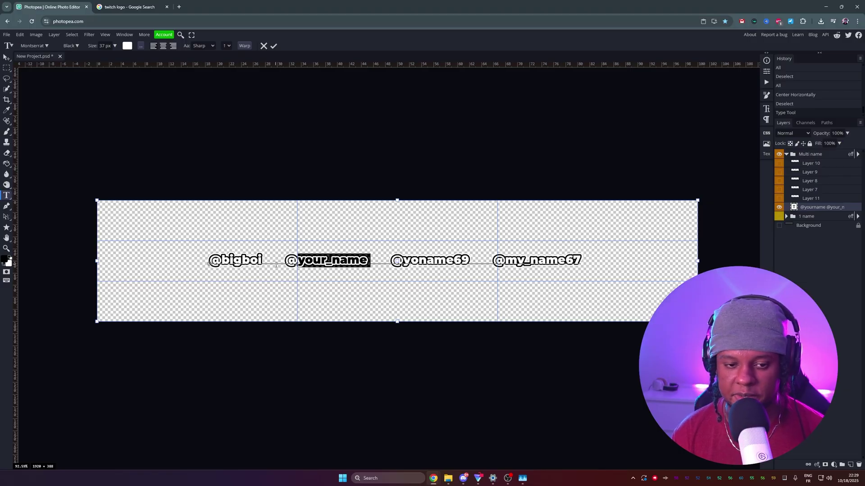
{"action": "key", "text": "shift+Left"}
{"action": "type", "text": "big_"}
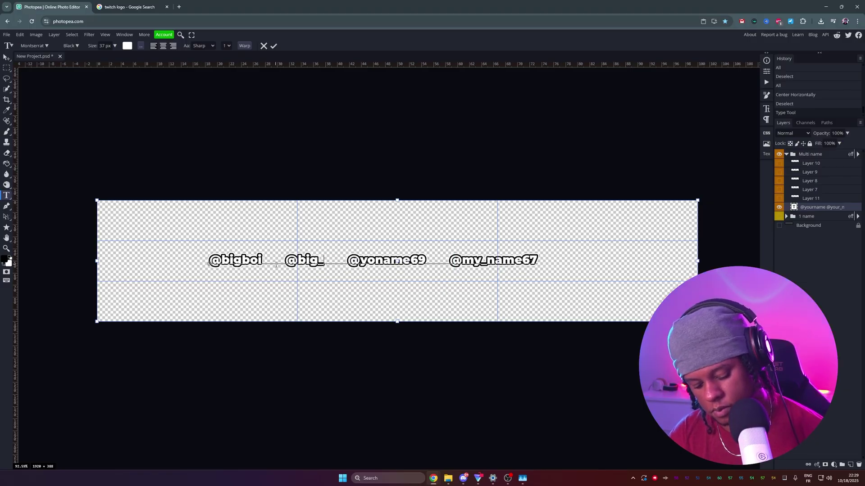
{"action": "type", "text": "boi"}
{"action": "type", "text": "X     @Biggie69     @torbjorn"}
{"action": "left_click", "coordinate": [6, 57]}
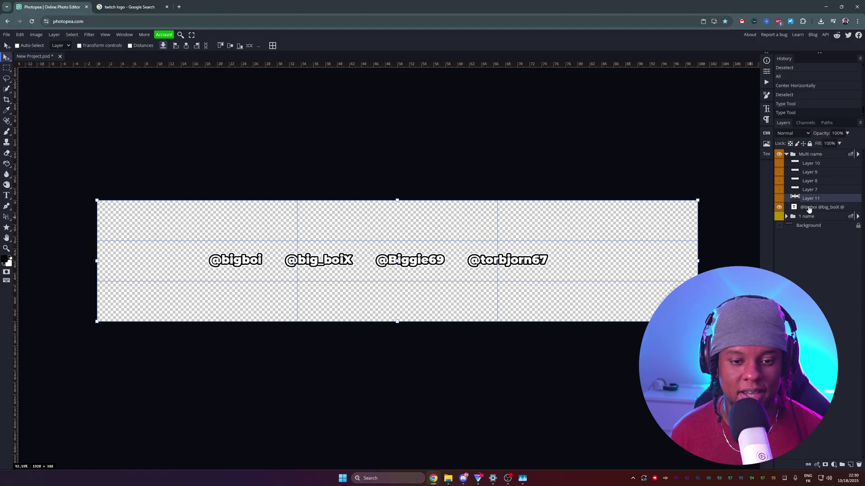
Show the Twitch, YouTube, Instagram and TikTok logos while keeping the green Kick logo hidden
{"action": "left_click", "coordinate": [809, 208]}
{"action": "left_click", "coordinate": [806, 198]}
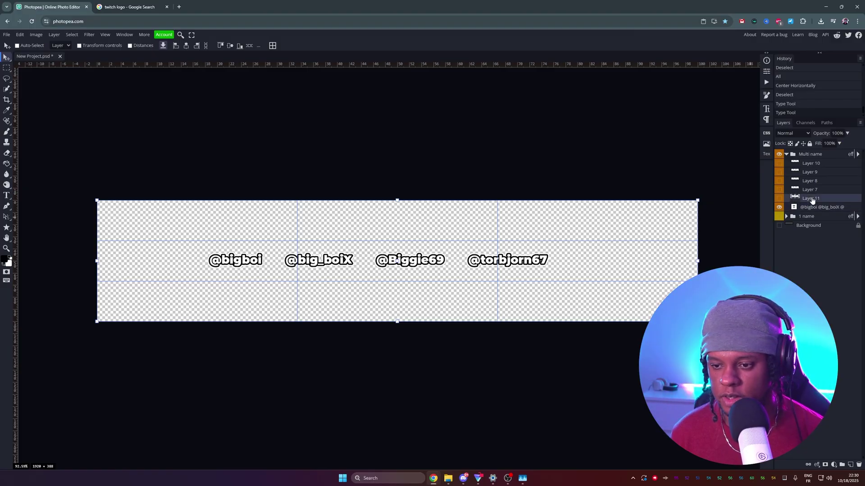
{"action": "left_click", "coordinate": [779, 198]}
{"action": "left_click_drag", "start_coordinate": [780, 197], "coordinate": [779, 166]}
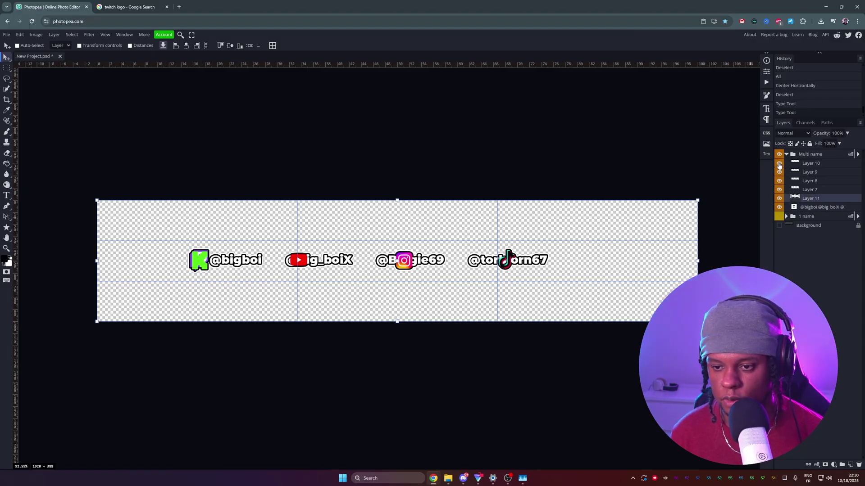
{"action": "left_click", "coordinate": [780, 190]}
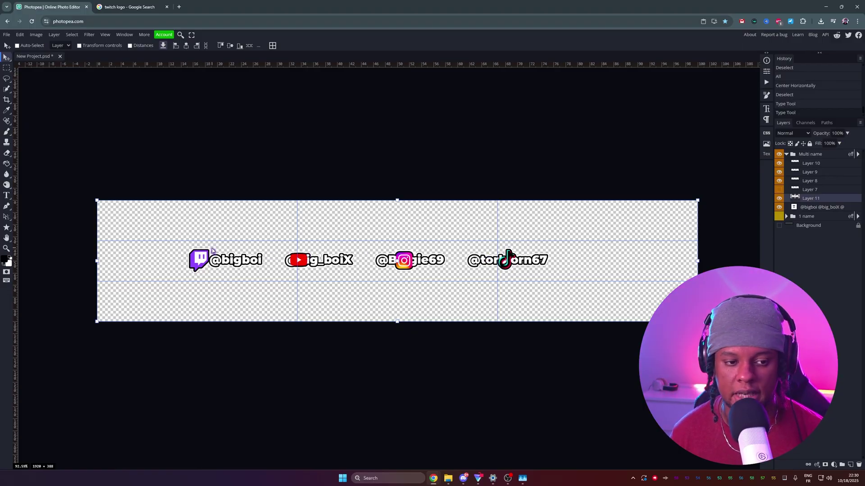
Move the YouTube, Instagram and TikTok logos to sit just before their handles
{"action": "key", "text": "alt+bracketright"}
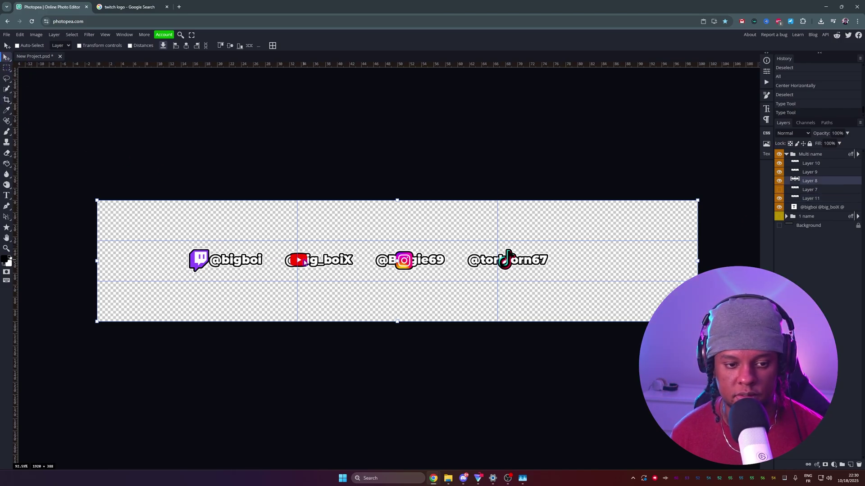
{"action": "left_click_drag", "start_coordinate": [304, 262], "coordinate": [280, 263]}
{"action": "key", "text": "alt+bracketright"}
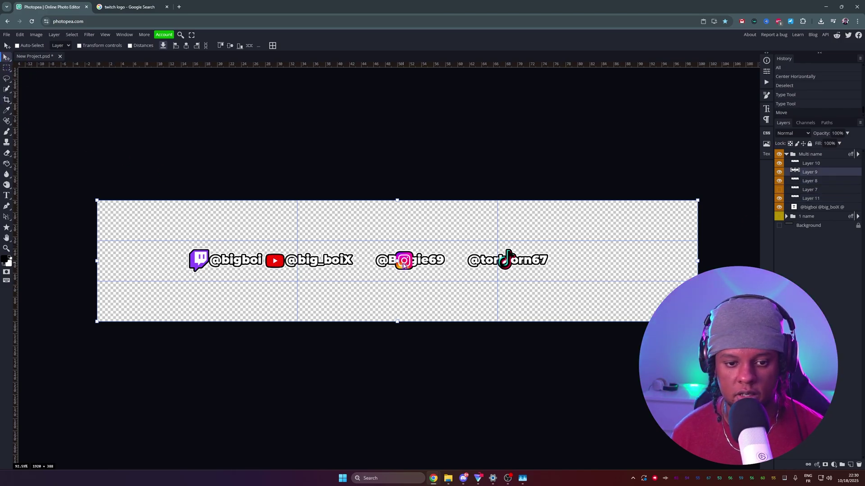
{"action": "left_click_drag", "start_coordinate": [404, 266], "coordinate": [366, 266]}
{"action": "key", "text": "alt+bracketright"}
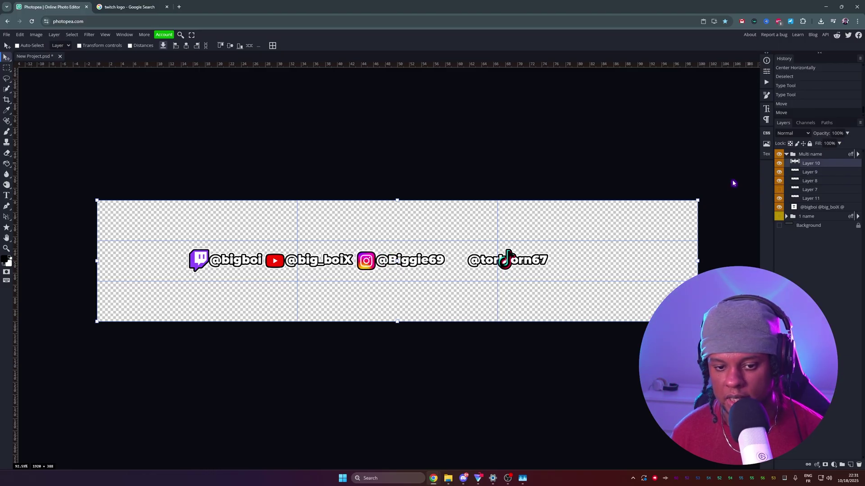
{"action": "left_click_drag", "start_coordinate": [507, 261], "coordinate": [460, 259]}
Crop the canvas tightly around the row of logos and handles to 1223 × 144
{"action": "key", "text": "c"}
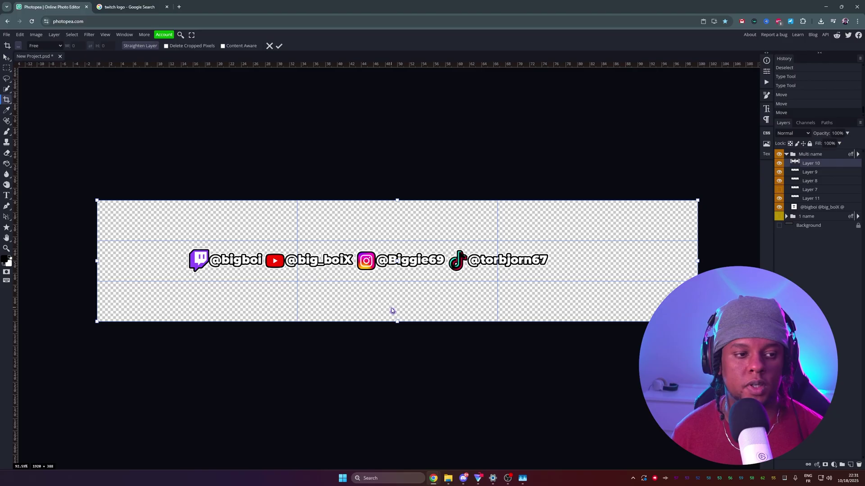
{"action": "left_click_drag", "start_coordinate": [397, 321], "coordinate": [397, 283]}
{"action": "left_click_drag", "start_coordinate": [697, 261], "coordinate": [556, 261]}
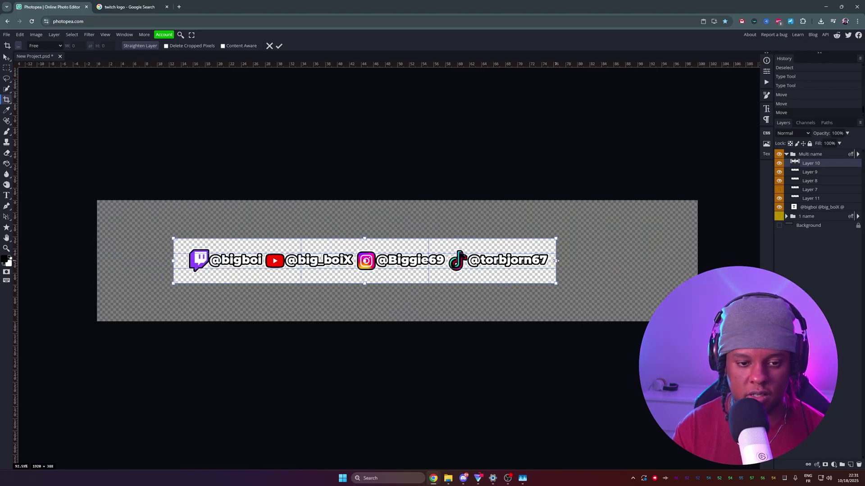
{"action": "key", "text": "Return"}
Export the cropped row as a PNG into the overlay template folder
{"action": "left_click", "coordinate": [7, 35]}
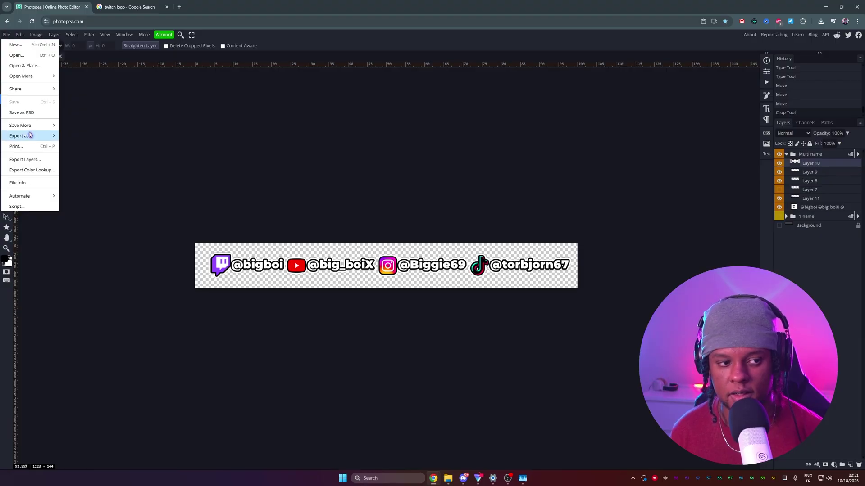
{"action": "mouse_move", "coordinate": [29, 136]}
{"action": "left_click", "coordinate": [71, 136]}
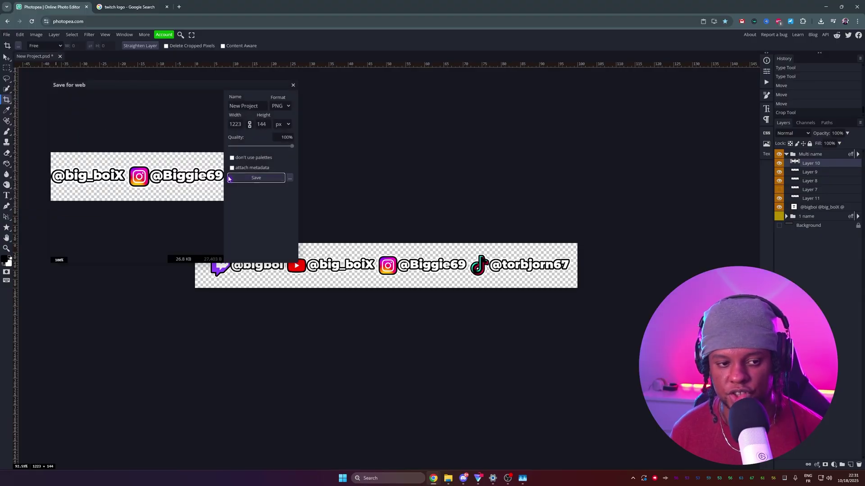
{"action": "left_click", "coordinate": [261, 179]}
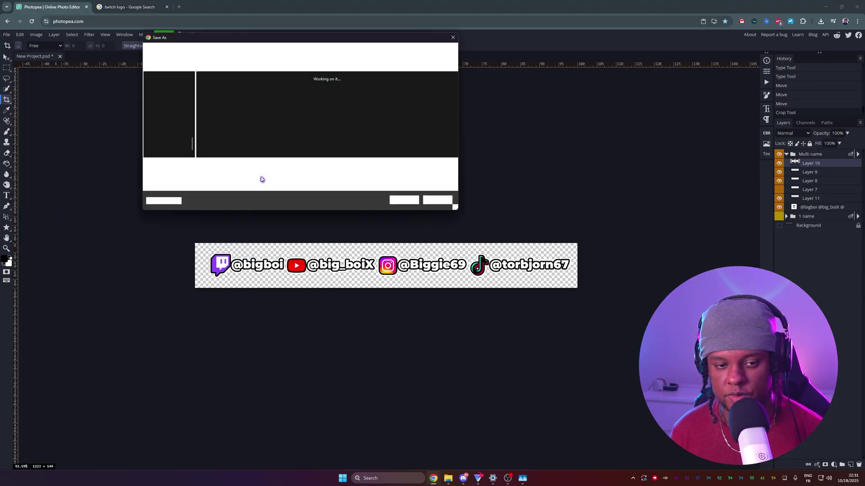
{"action": "type", "text": "srthethqehgqerthqe"}
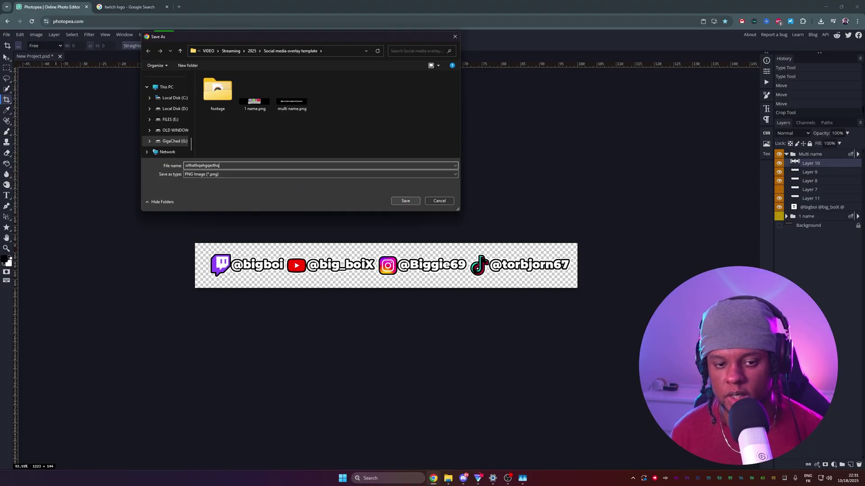
{"action": "left_click", "coordinate": [405, 201]}
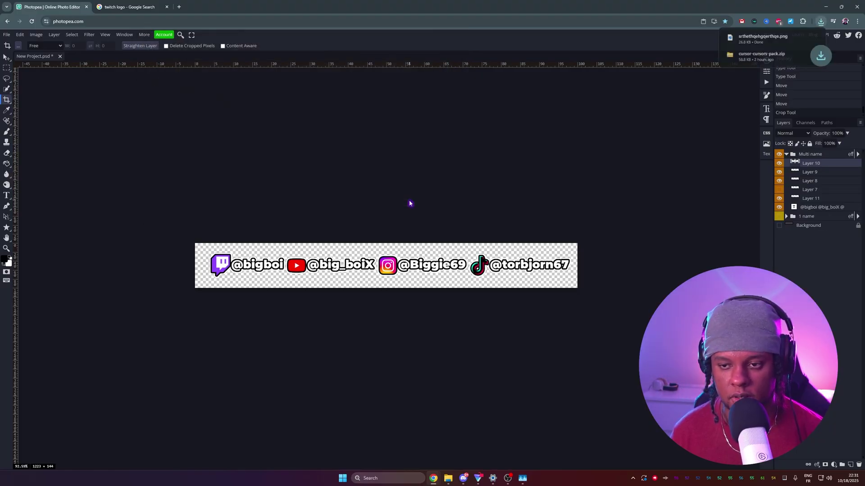
Check the saved PNG in the preview, close it, and undo the crop to restore the full canvas
{"action": "left_click", "coordinate": [763, 38]}
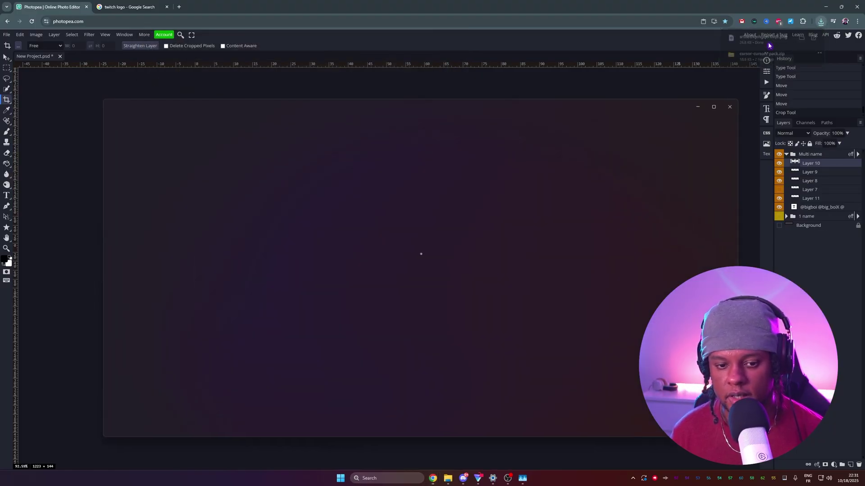
{"action": "left_click", "coordinate": [734, 105]}
{"action": "key", "text": "ctrl+z"}
Step back to the single-handle banner and hide its green Kick logo
{"action": "key", "text": "v"}
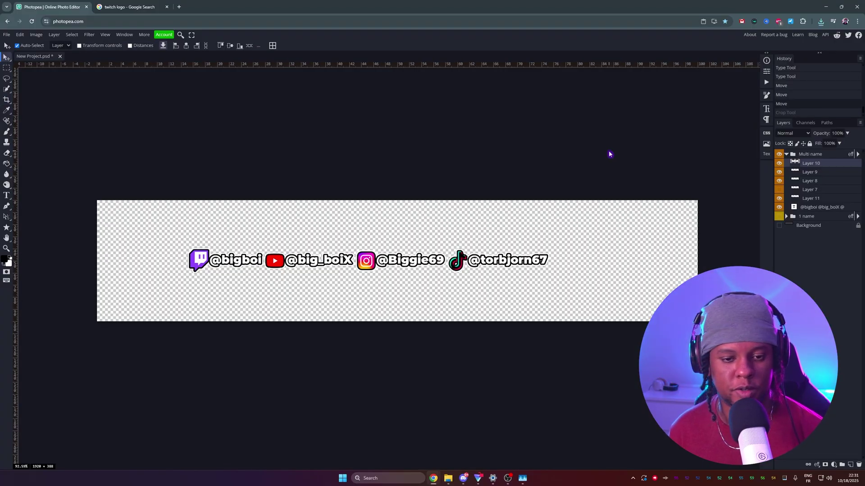
{"action": "key", "text": "ctrl+z"}
{"action": "key", "text": "ctrl+z"}
{"action": "key", "text": "ctrl+z"}
{"action": "key", "text": "ctrl+z"}
{"action": "key", "text": "ctrl+z"}
{"action": "key", "text": "ctrl+z"}
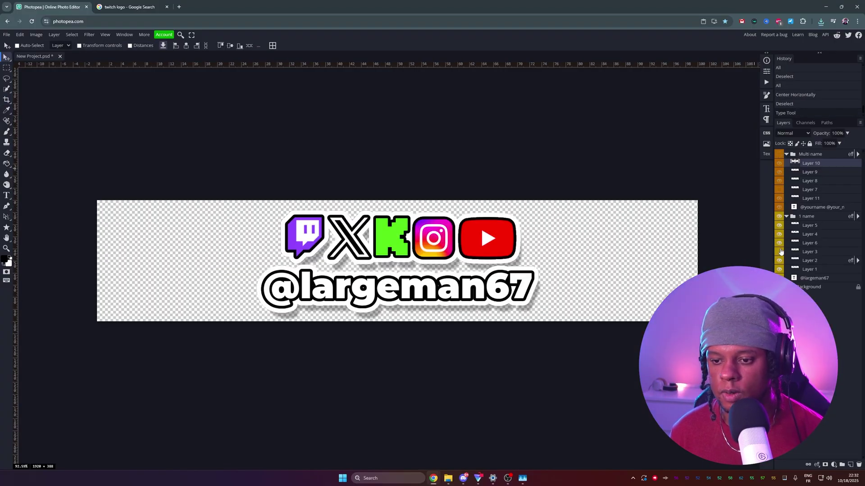
{"action": "left_click", "coordinate": [780, 244]}
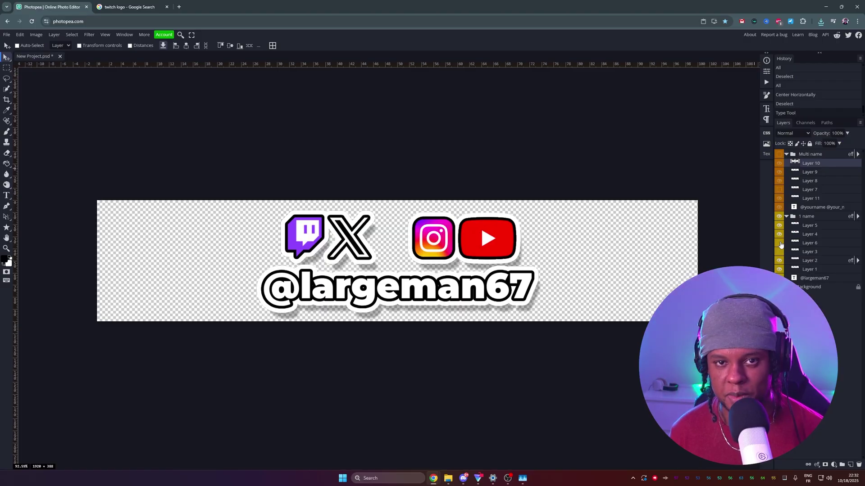
Switch windows via the Start menu and dismiss the browser's address bar suggestions
{"action": "key", "text": "super"}
{"action": "left_click", "coordinate": [551, 21]}
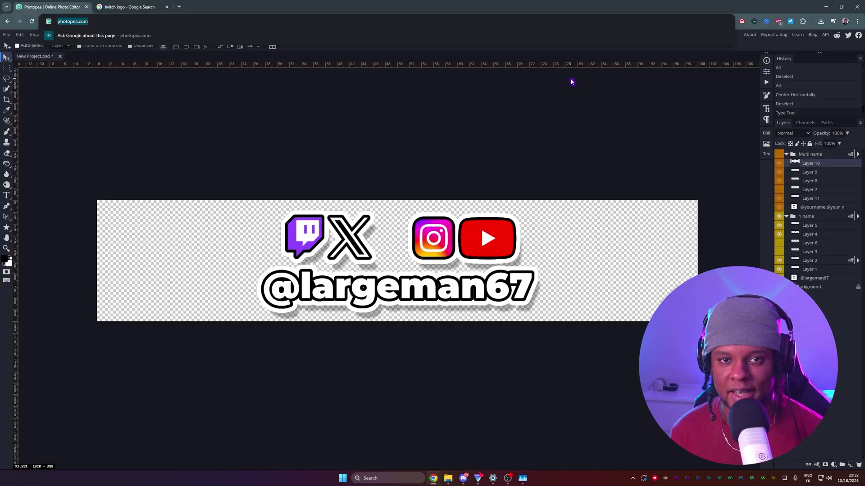
{"action": "left_click", "coordinate": [772, 221]}
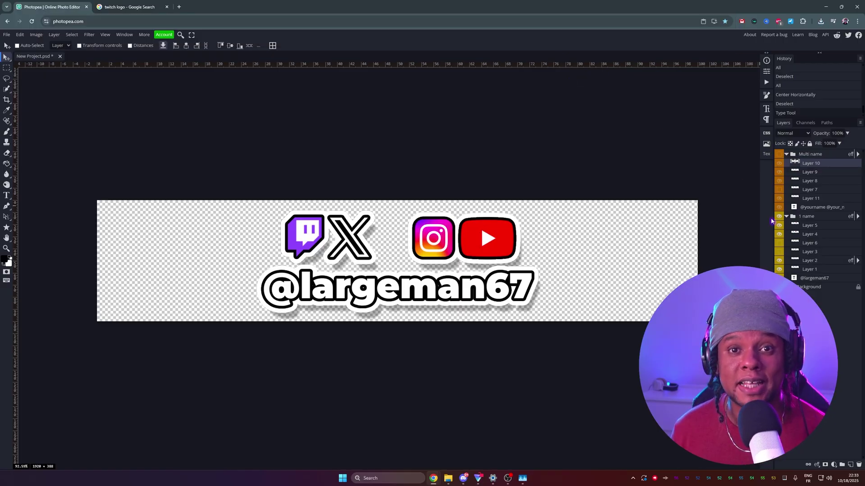